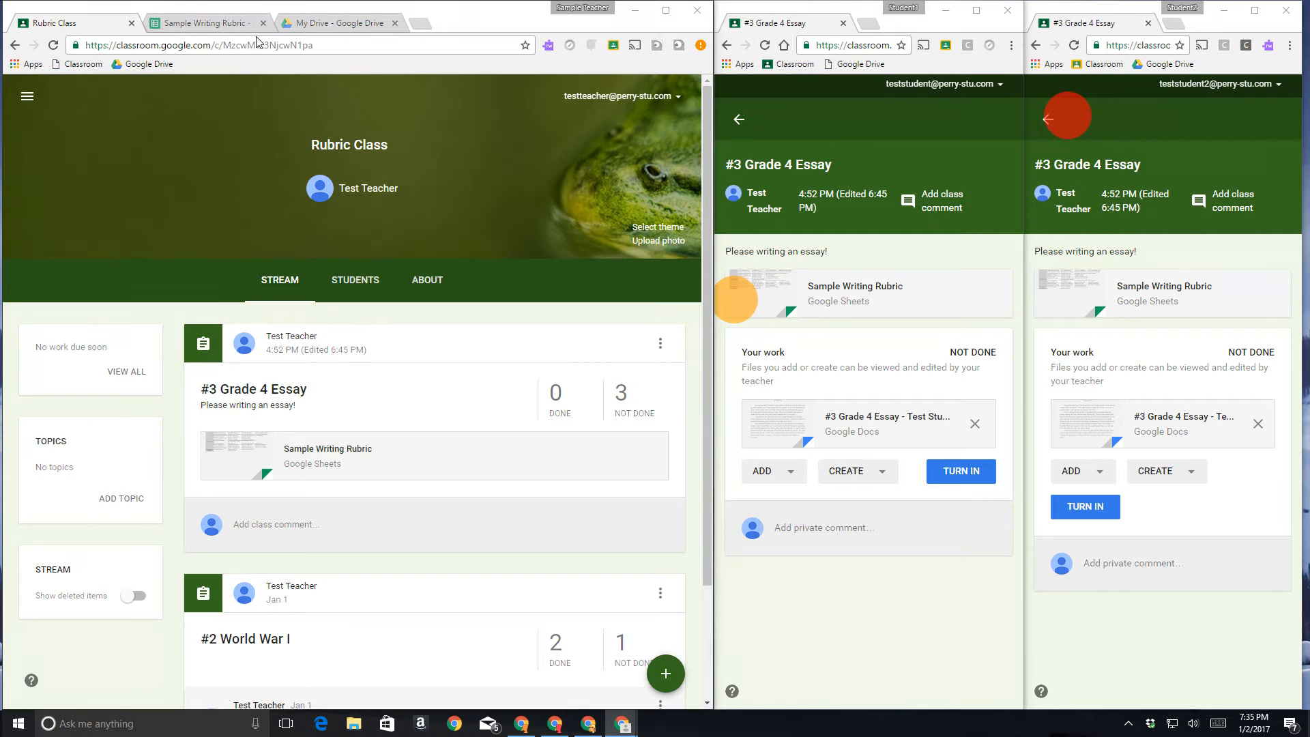
Step: Create a new blank Google Sheets spreadsheet in the teacher's My Drive
click(195, 25)
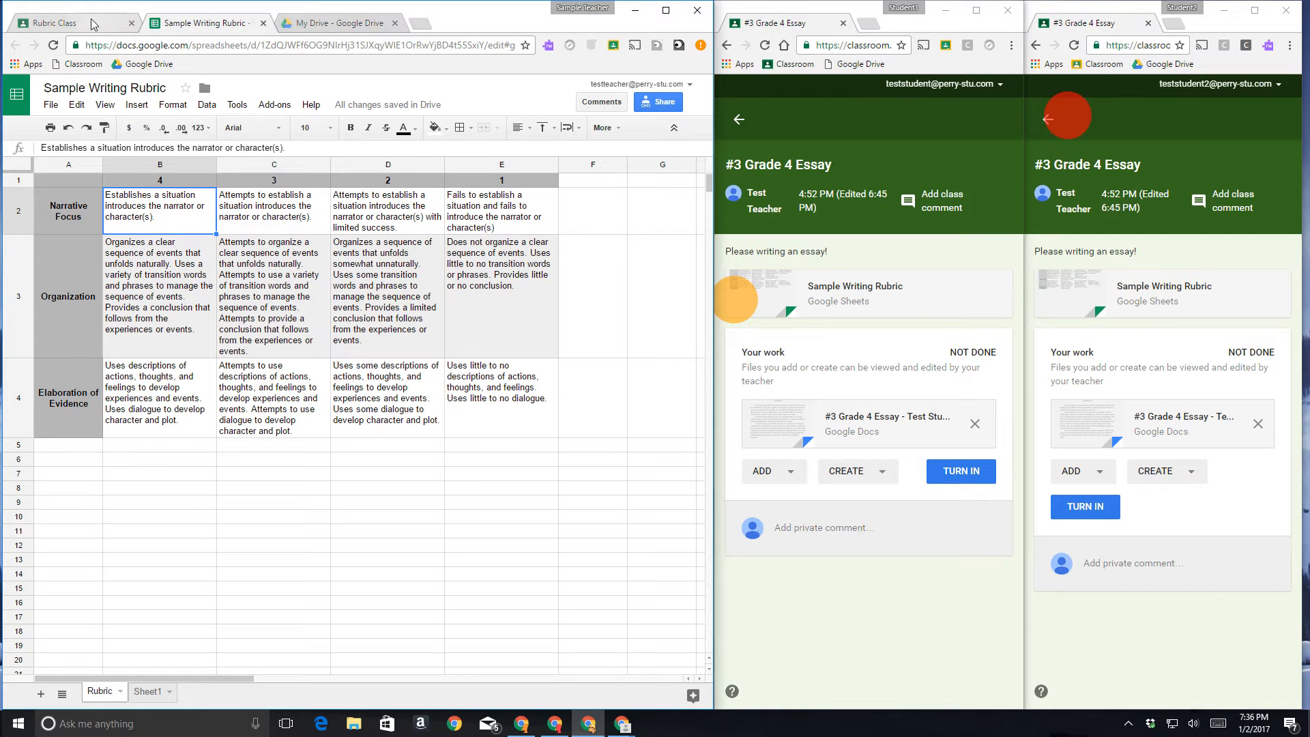
click(314, 25)
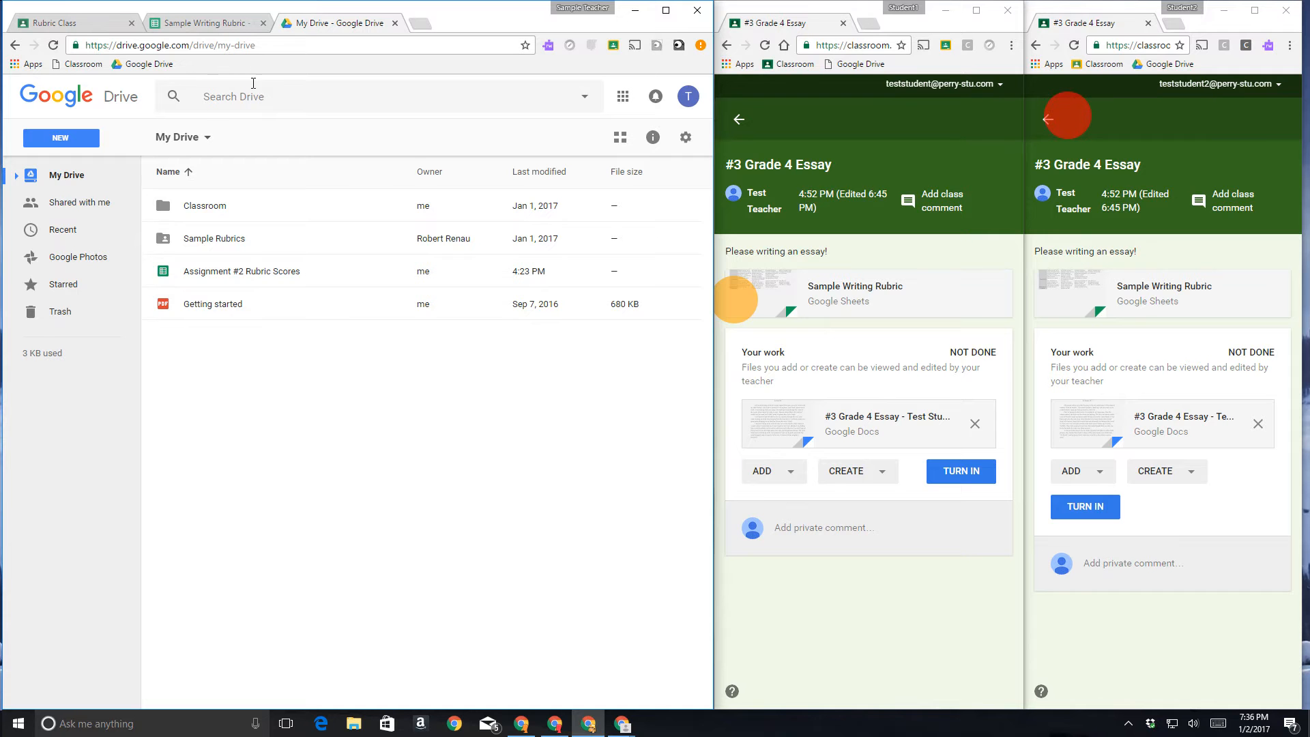
click(71, 141)
click(98, 279)
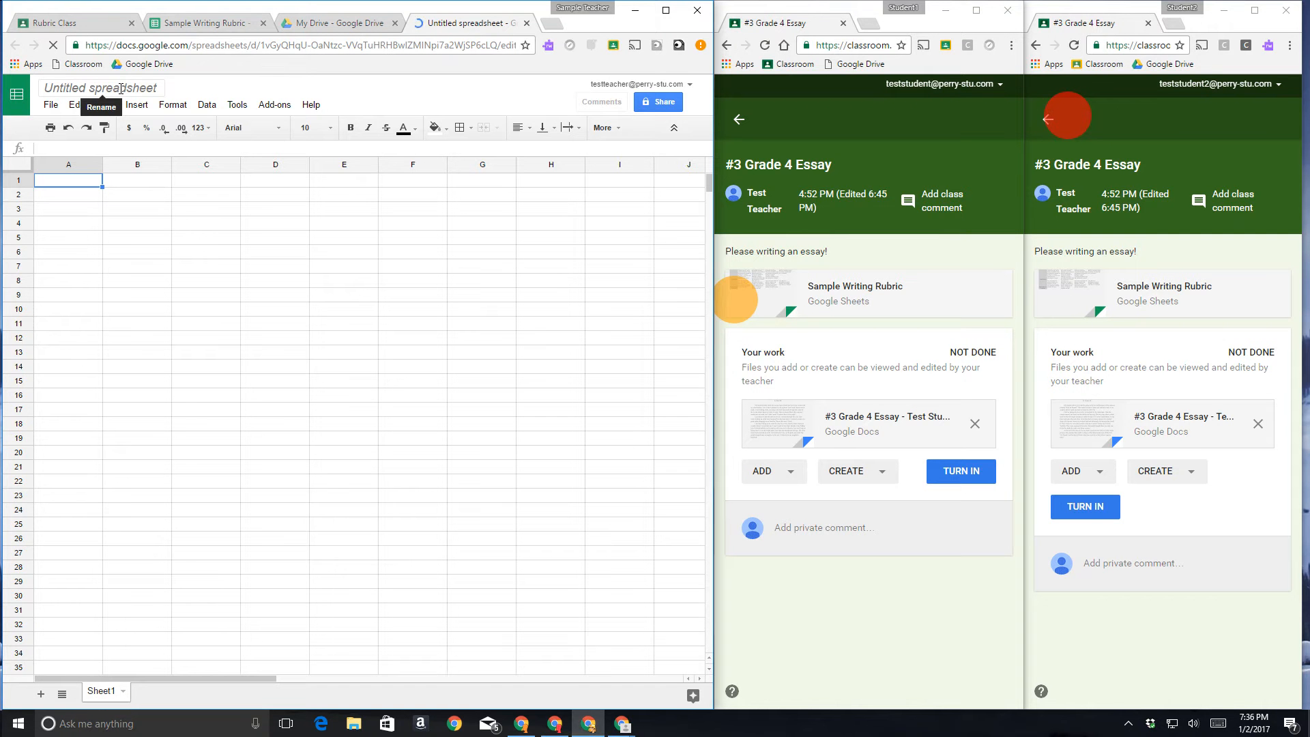
Step: Rename the new spreadsheet as "Rubric Scores for #3 Grade 4 Essay Demo"
click(121, 89)
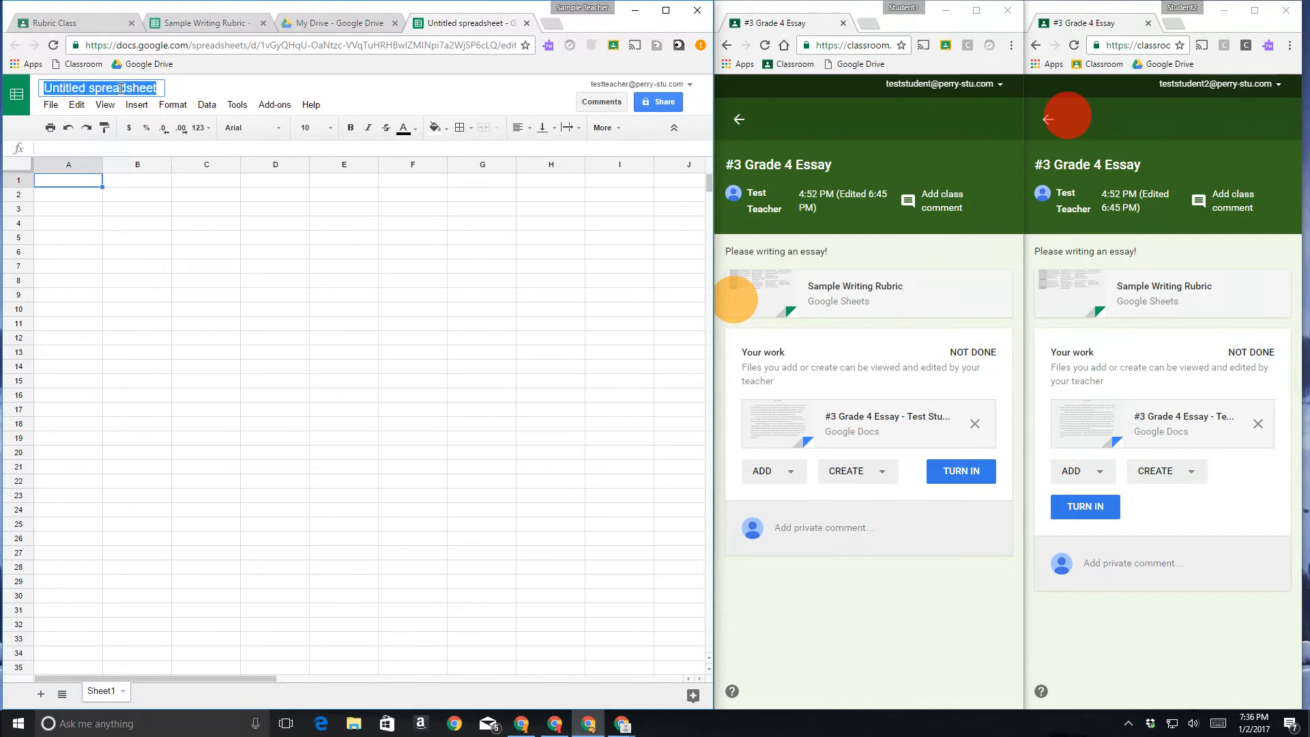
text(Rubric Scores for #3 Grade 4 Essay Demo)
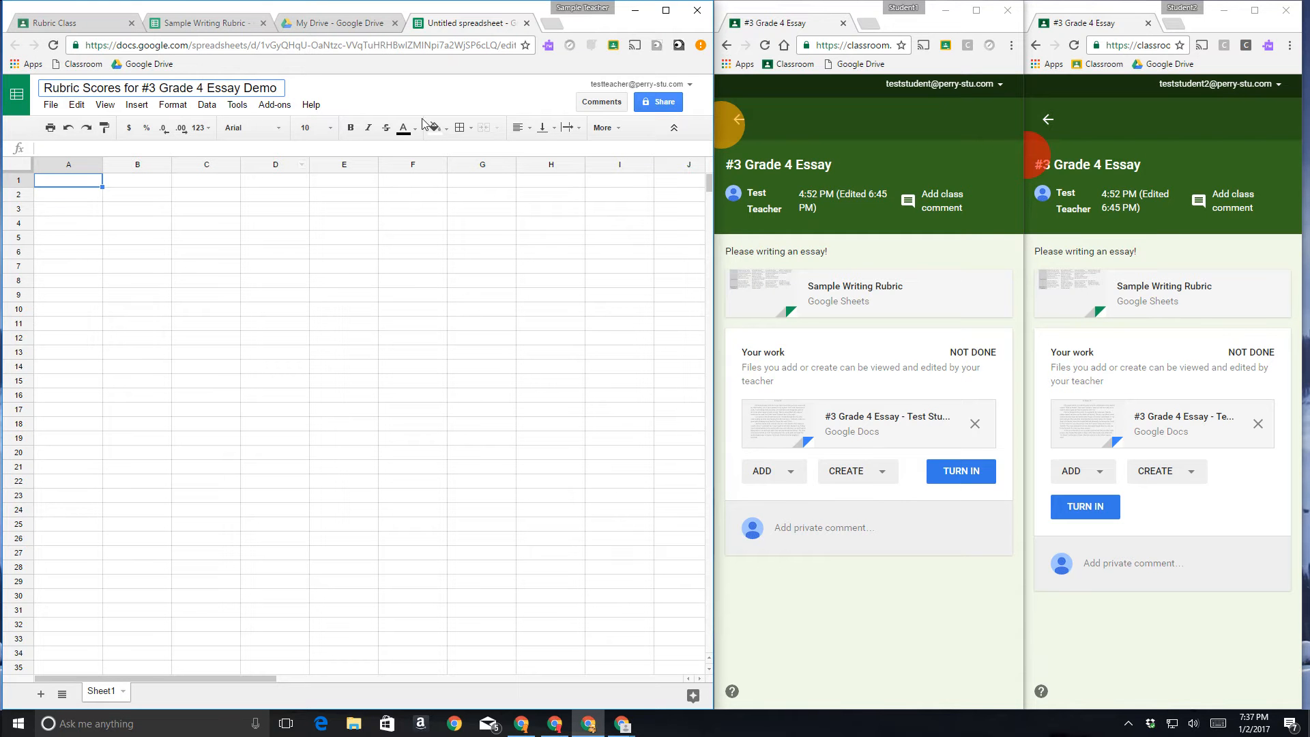
click(634, 12)
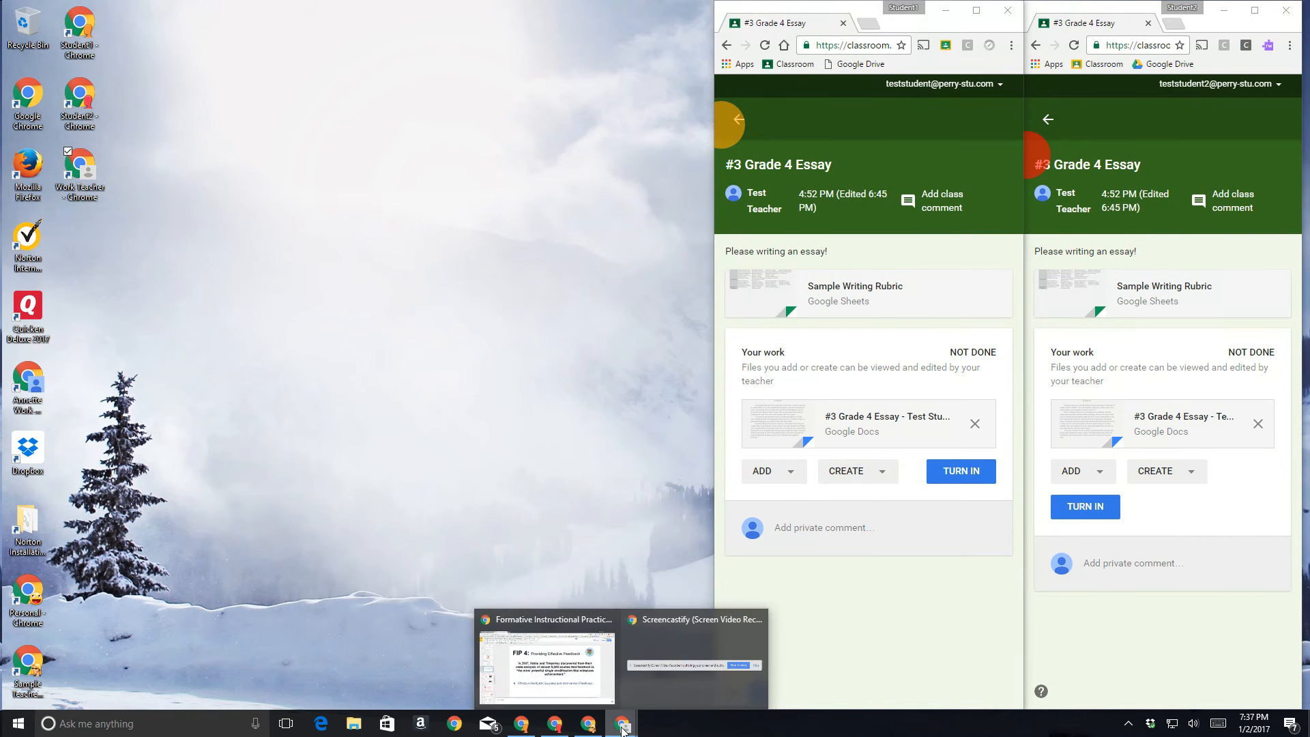
click(589, 725)
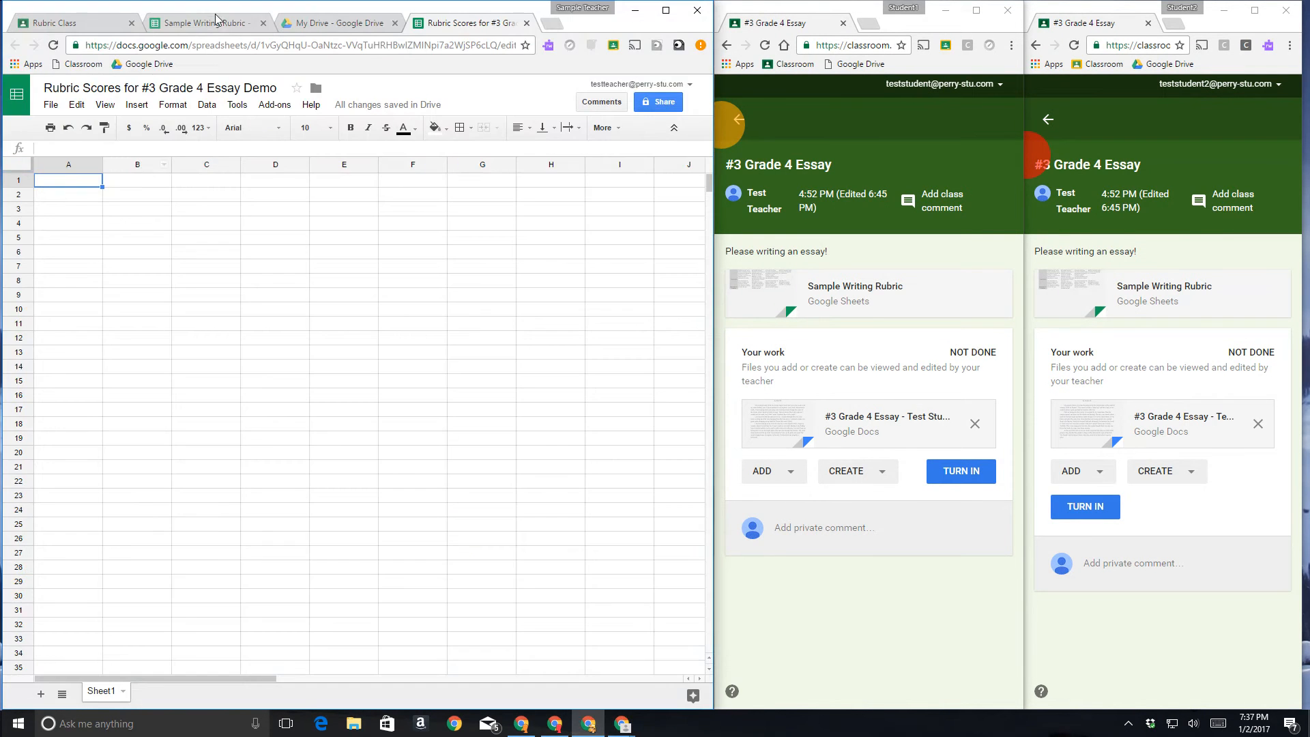
Step: Review the editable details of the #3 Grade 4 Essay assignment in Rubric Class and leave without saving
click(72, 24)
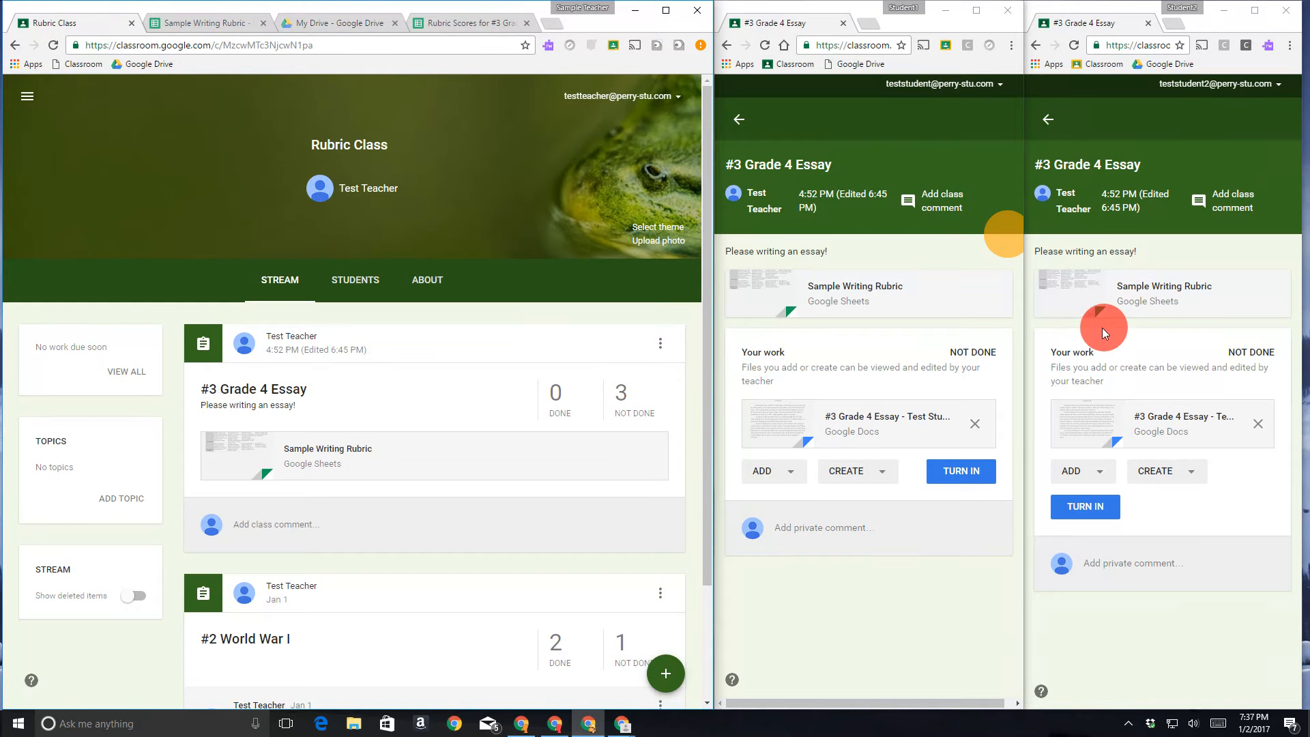
click(660, 343)
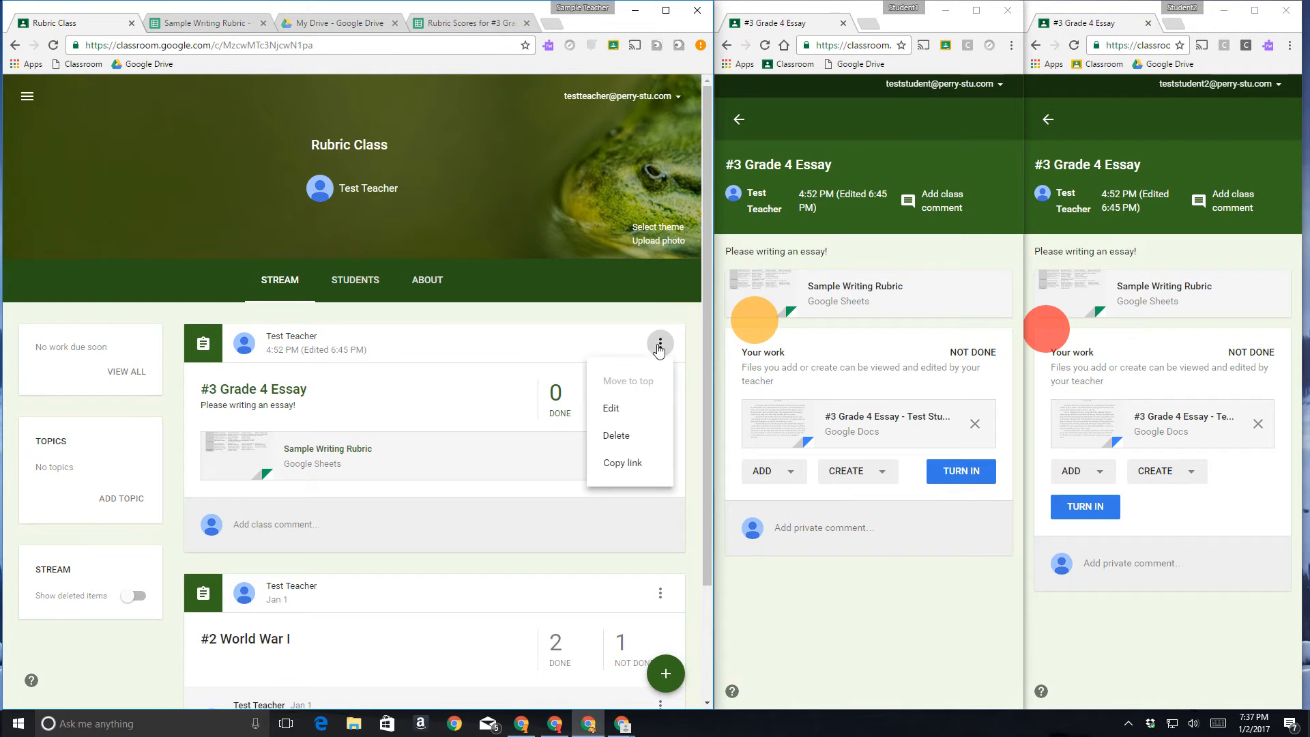
click(633, 408)
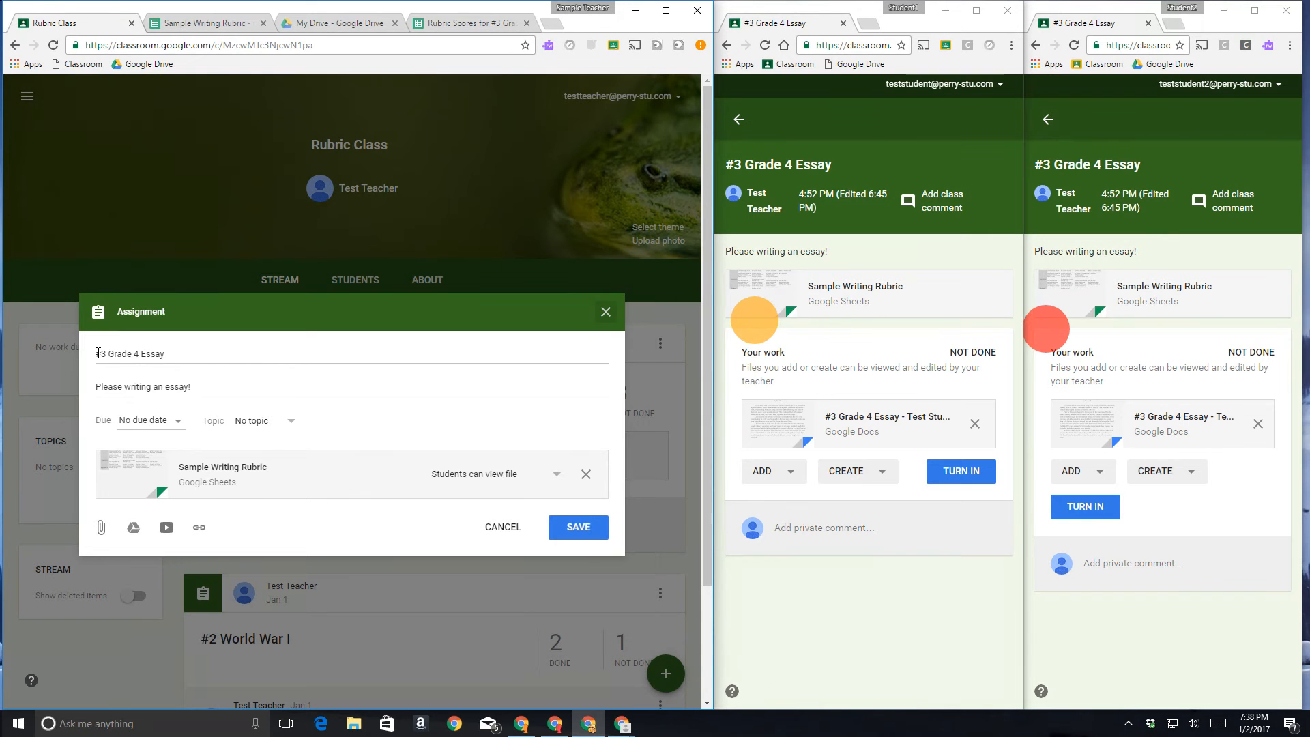
click(201, 387)
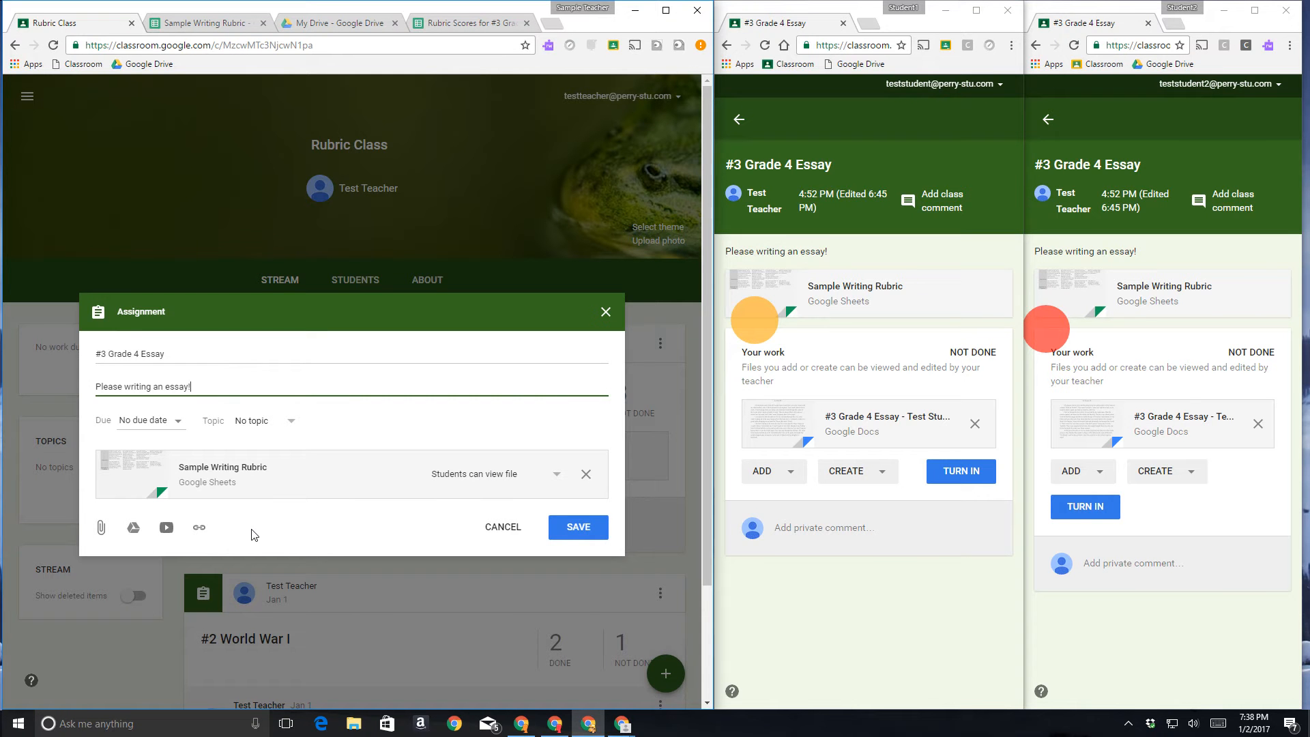
click(498, 527)
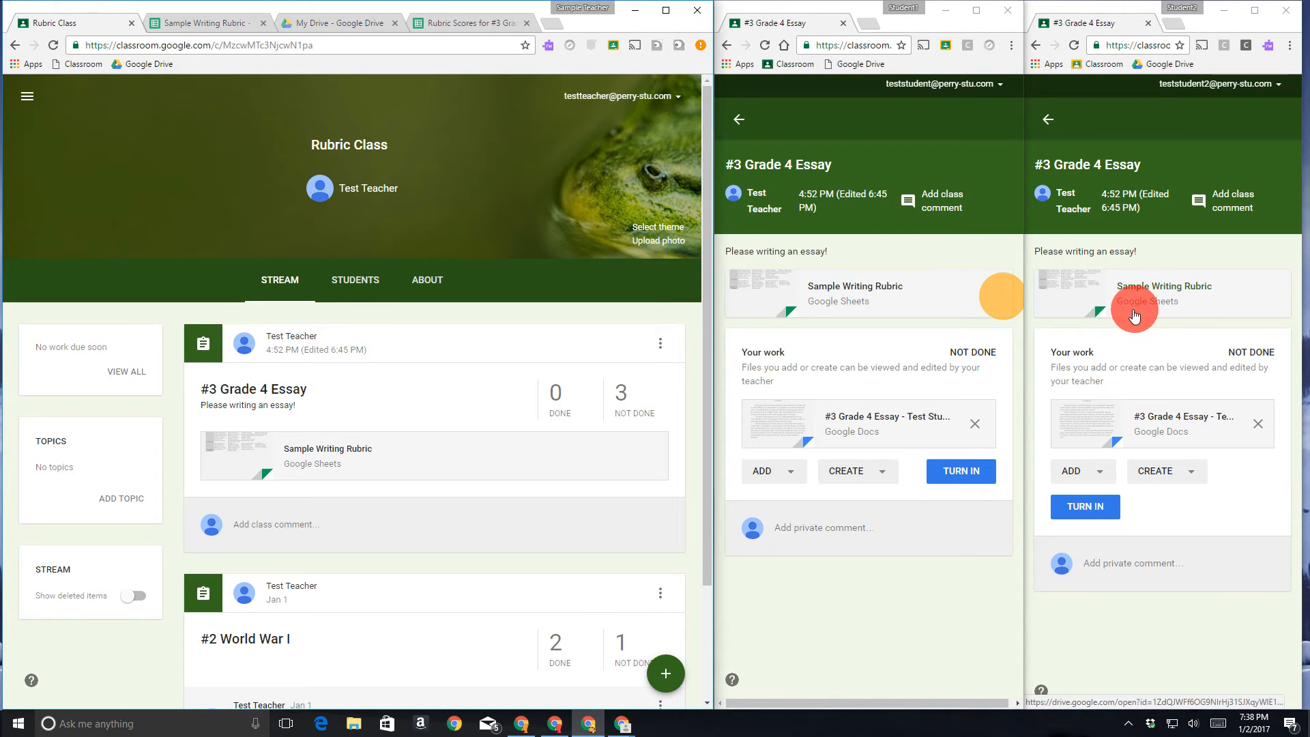
Step: Open the first student's #3 Grade 4 Essay document in a maximized window and examine the essay and its rubric table
click(927, 423)
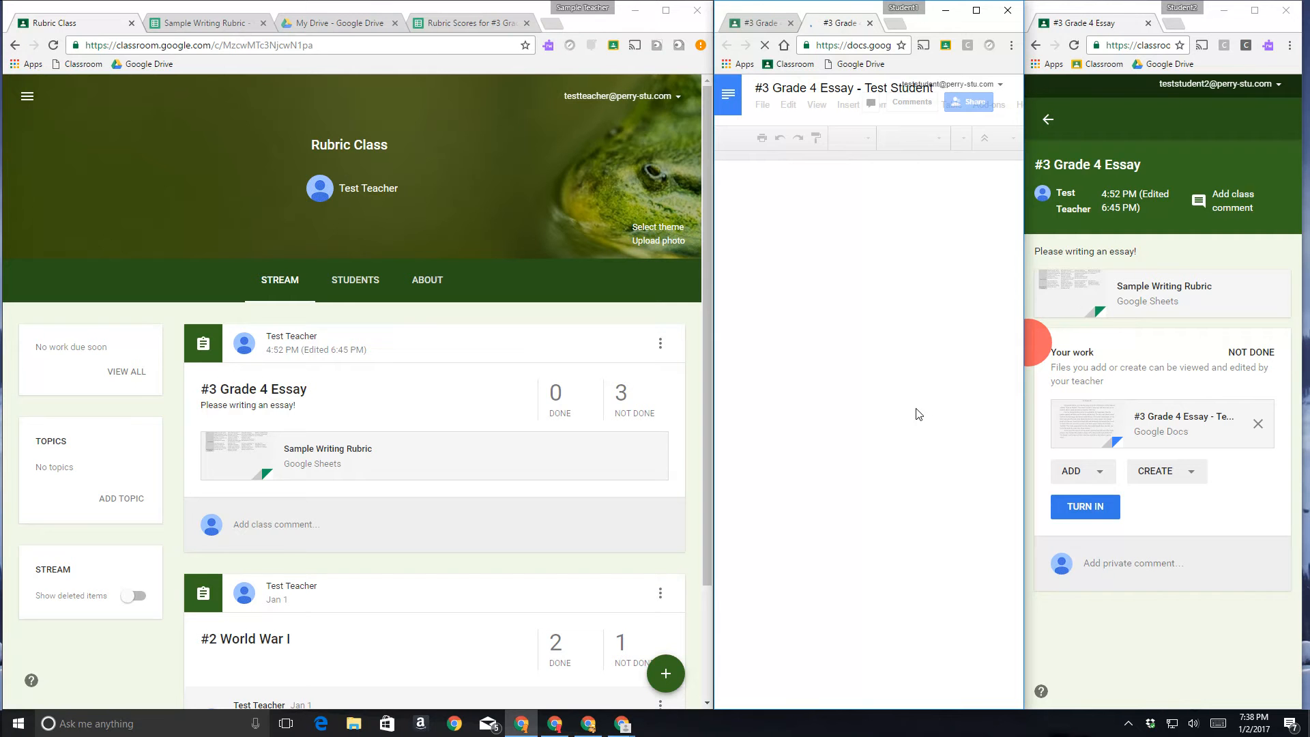
click(978, 11)
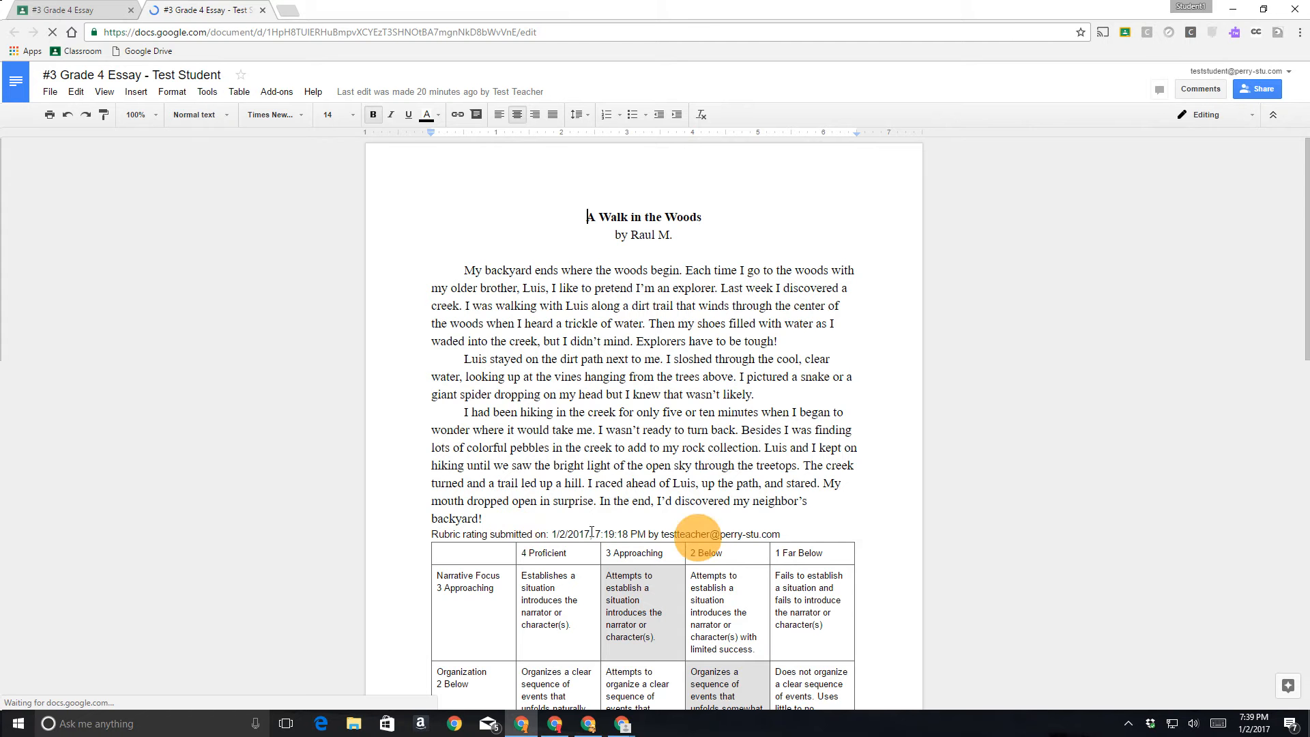
mouse_move(1307, 221)
mouse_down()
mouse_move(1307, 441)
mouse_move(1307, 129)
mouse_move(1307, 208)
mouse_up()
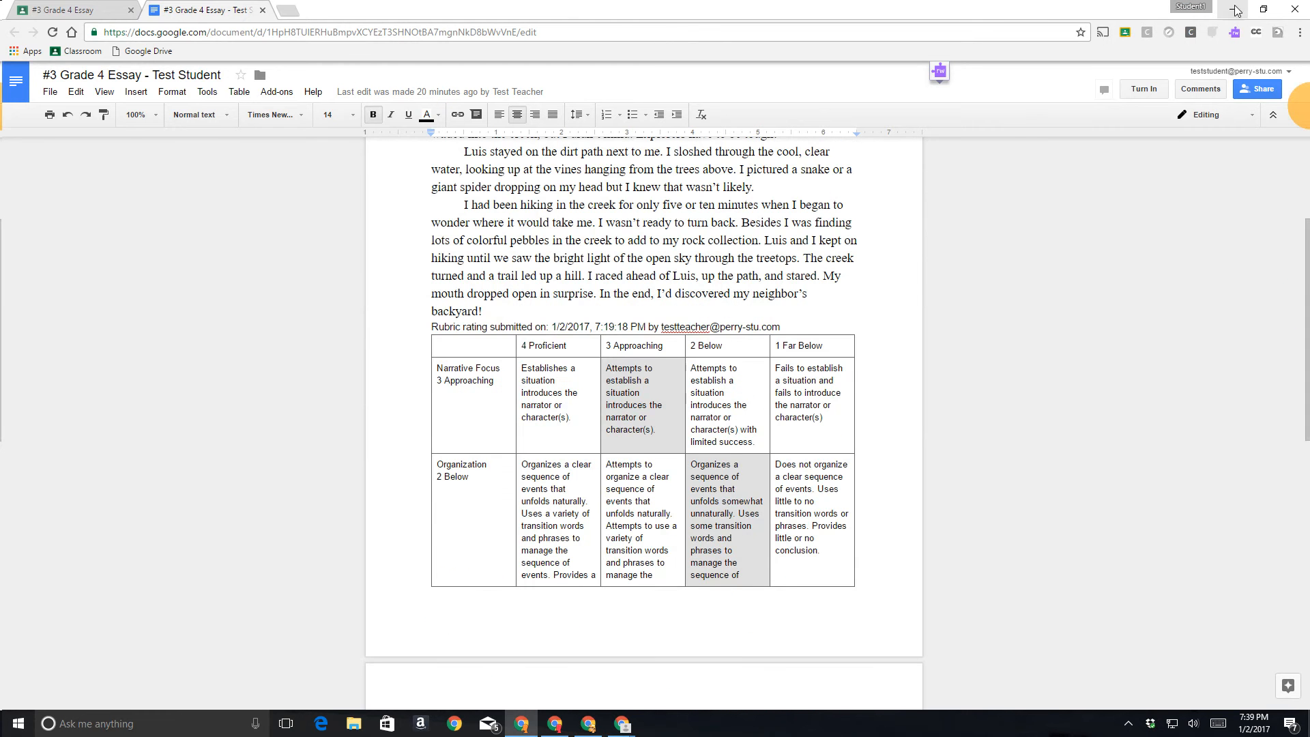
click(1267, 11)
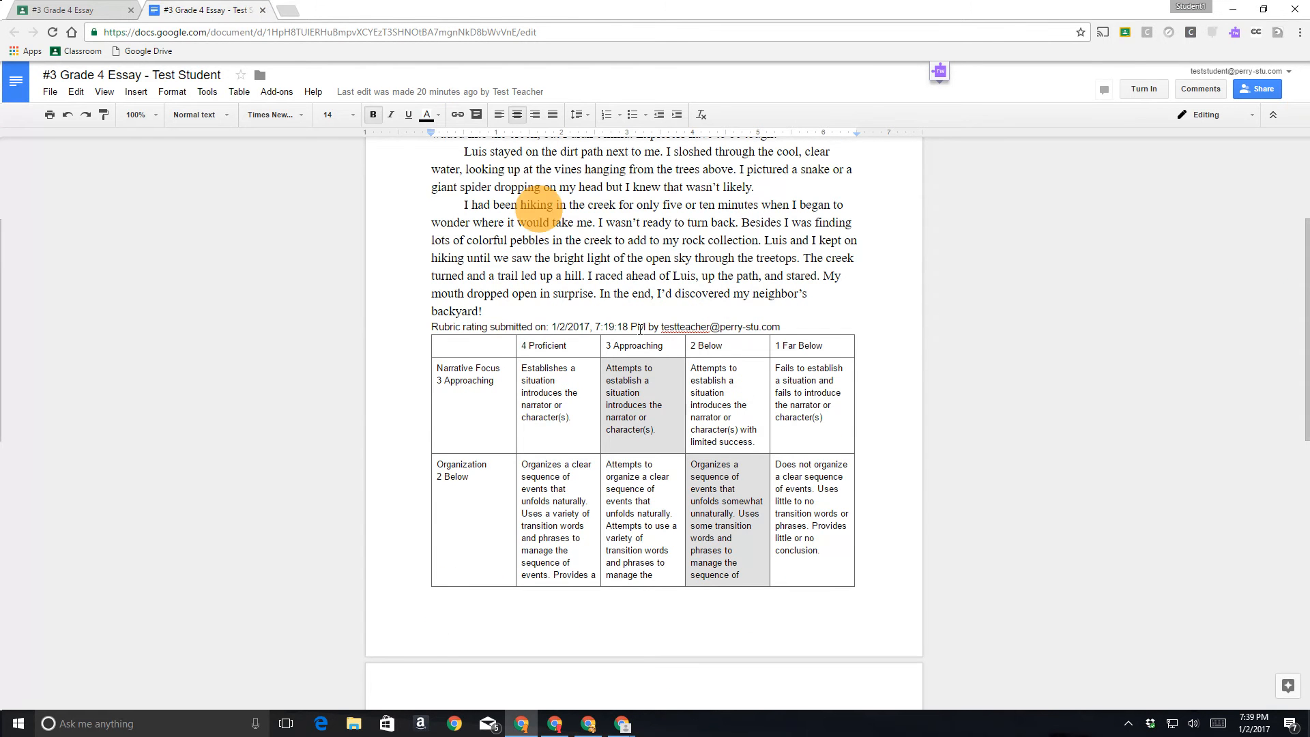
scroll(915, 276, up, 3)
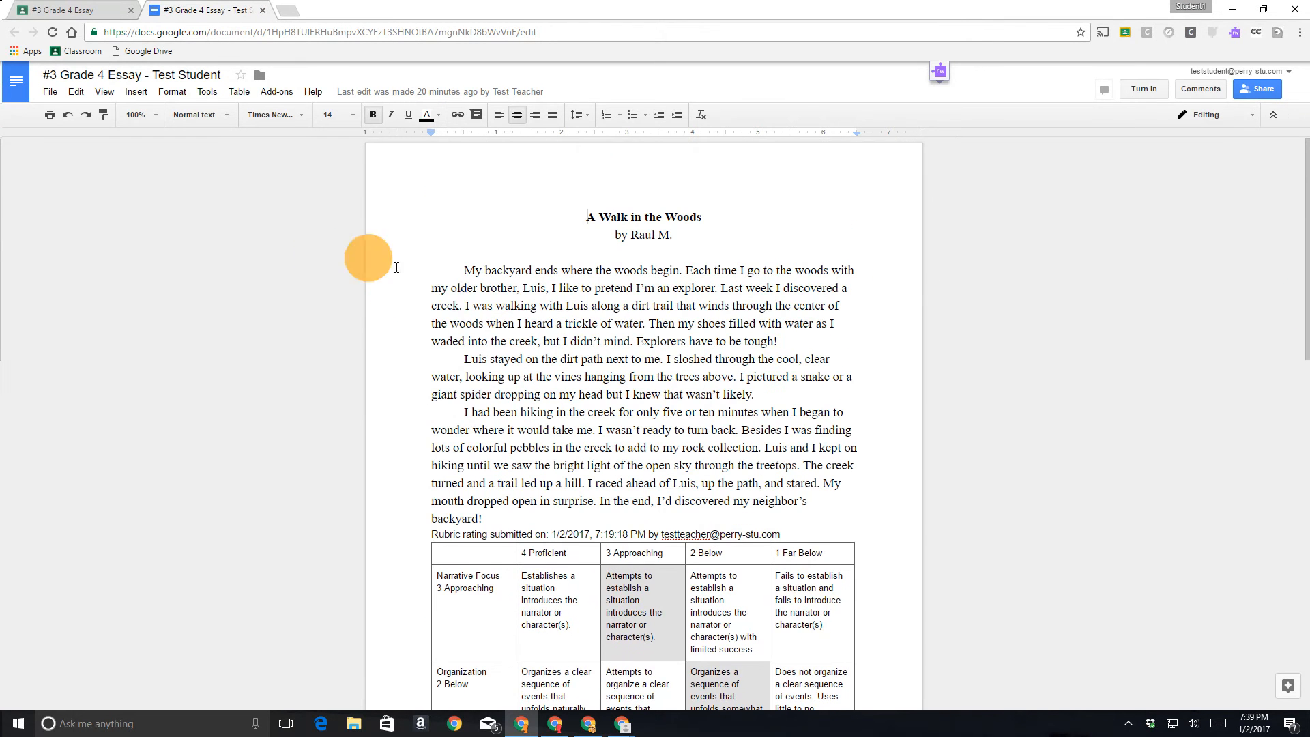
Step: Add the comment "Great Intro" to the essay's first body paragraph and close the document
drag(464, 272, 812, 346)
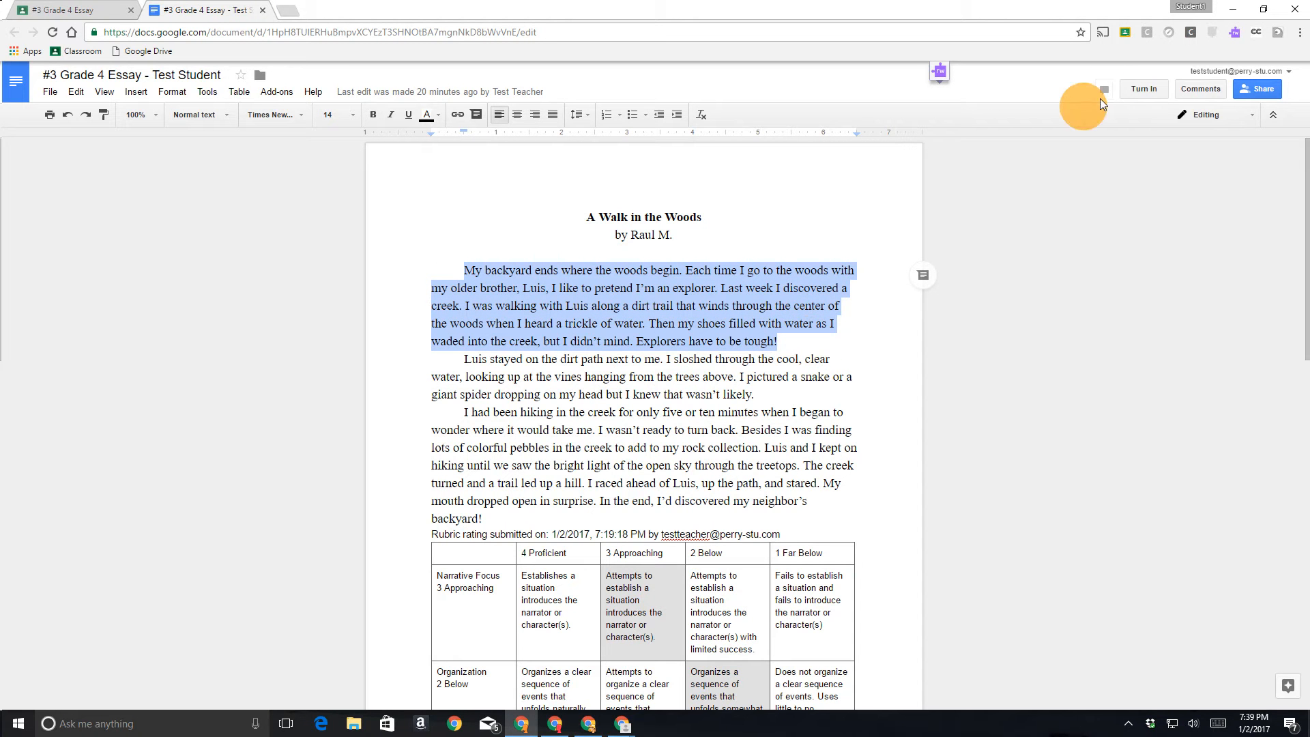
click(1193, 89)
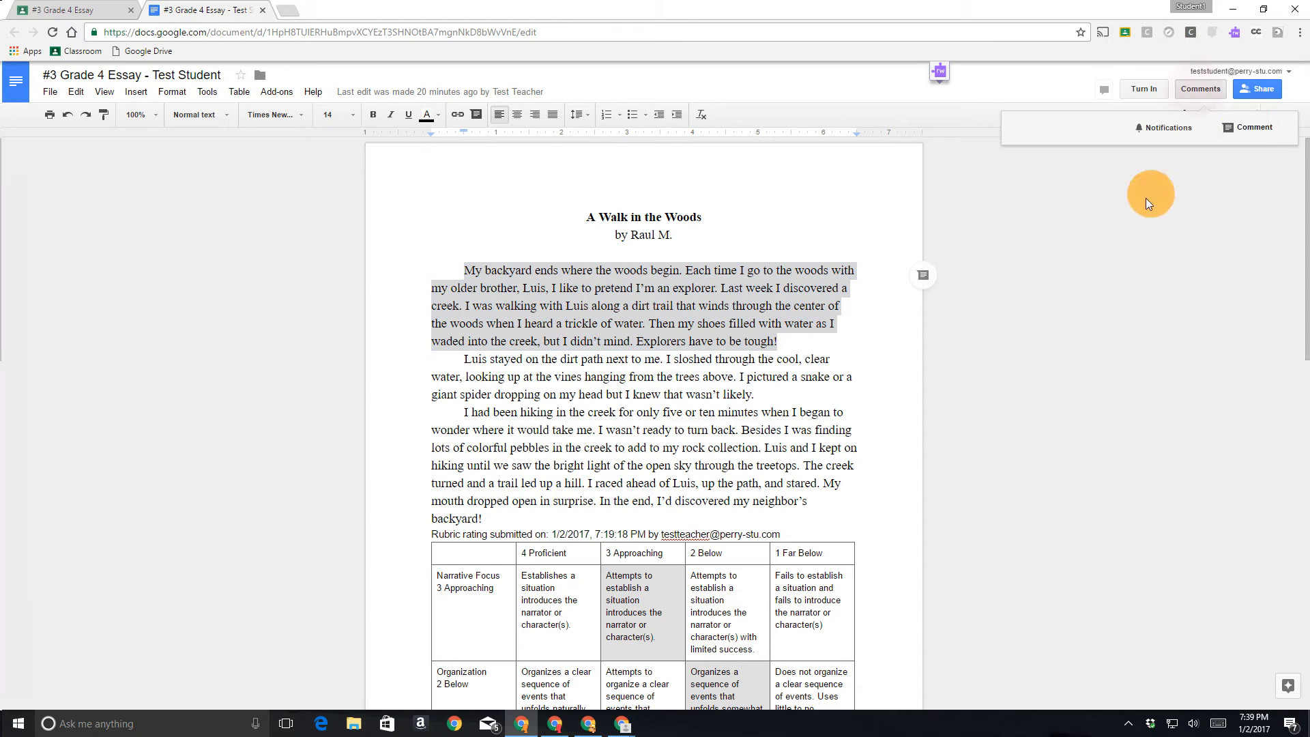
click(1243, 127)
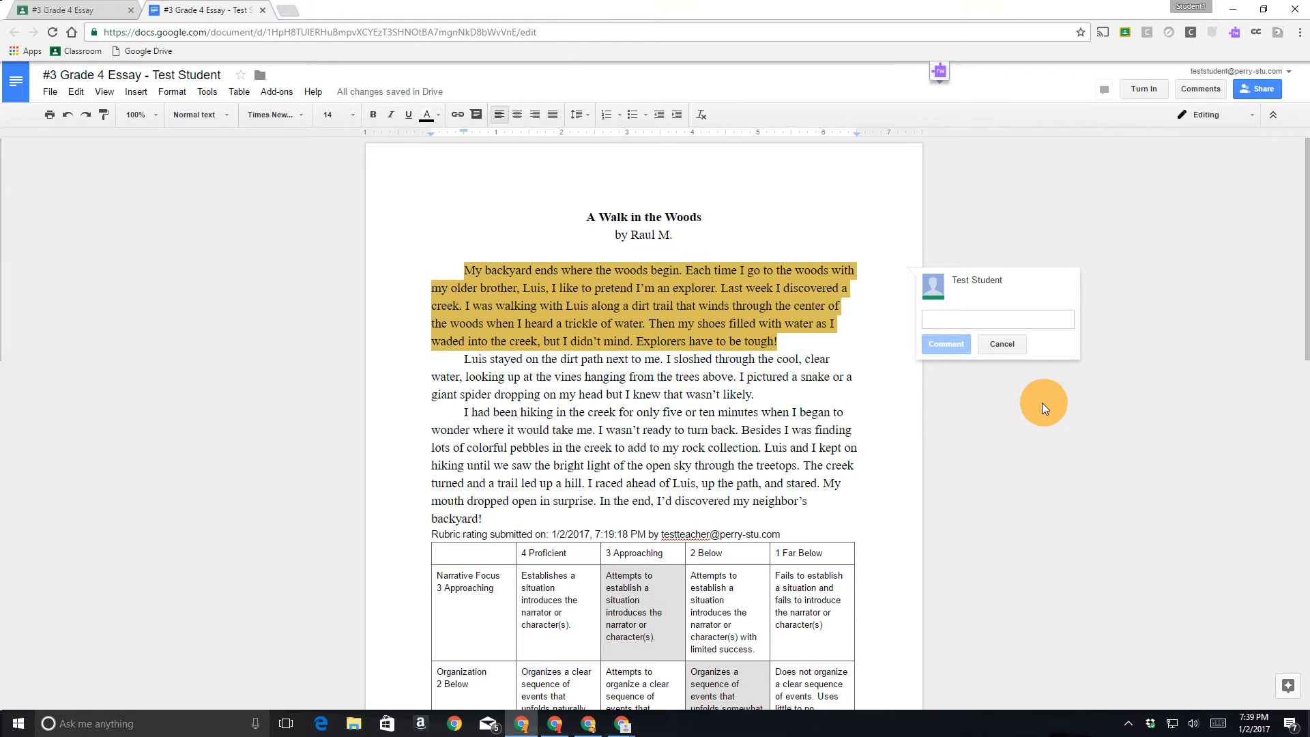
text(Gre)
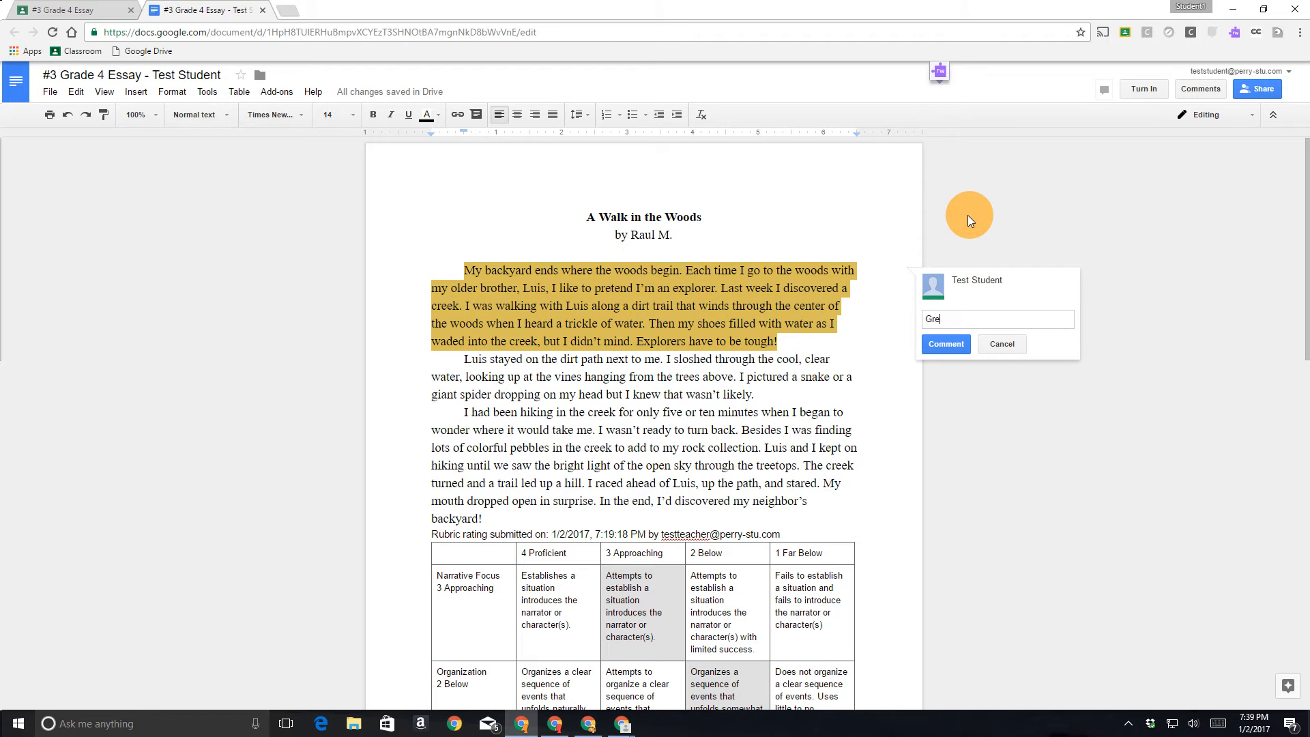
text(at lntro)
click(933, 344)
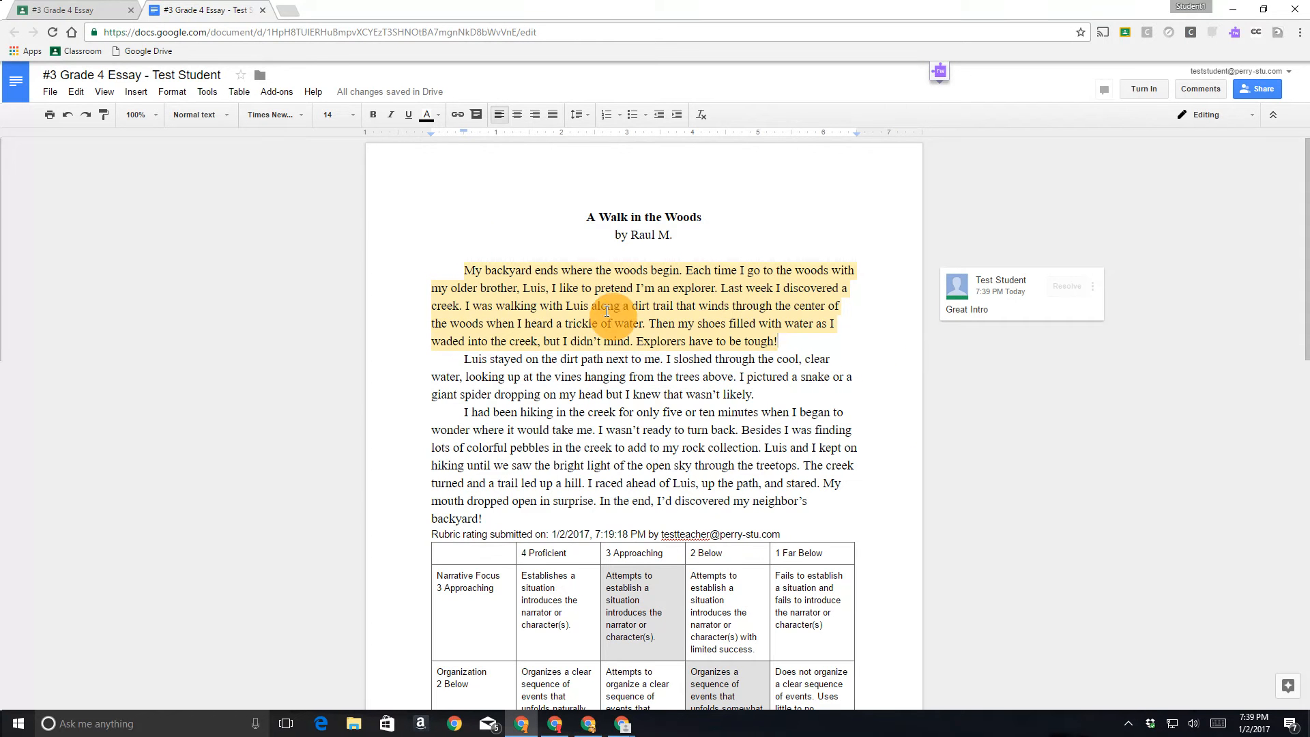
click(263, 10)
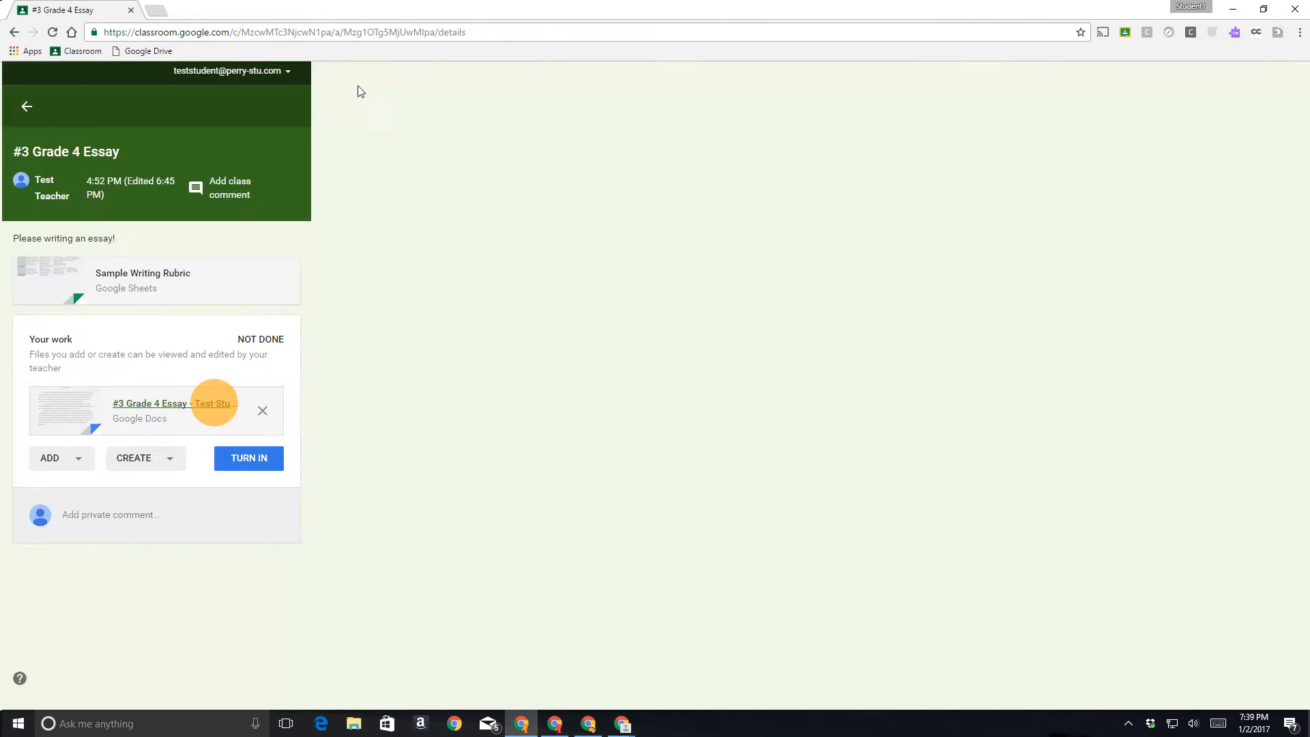
click(1264, 9)
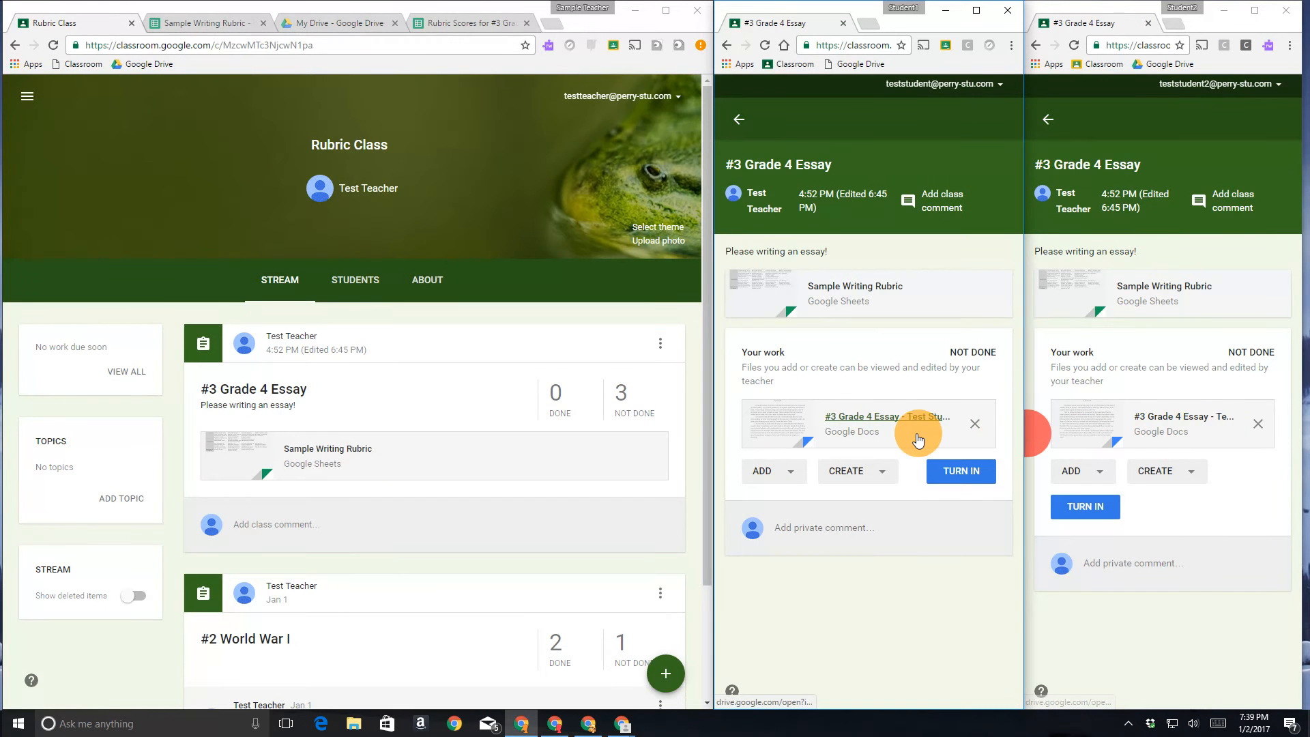
Step: Look at the Doctopus and Flubaroo entries in the add-on store from the Rubric Scores spreadsheet, and close the store
click(213, 30)
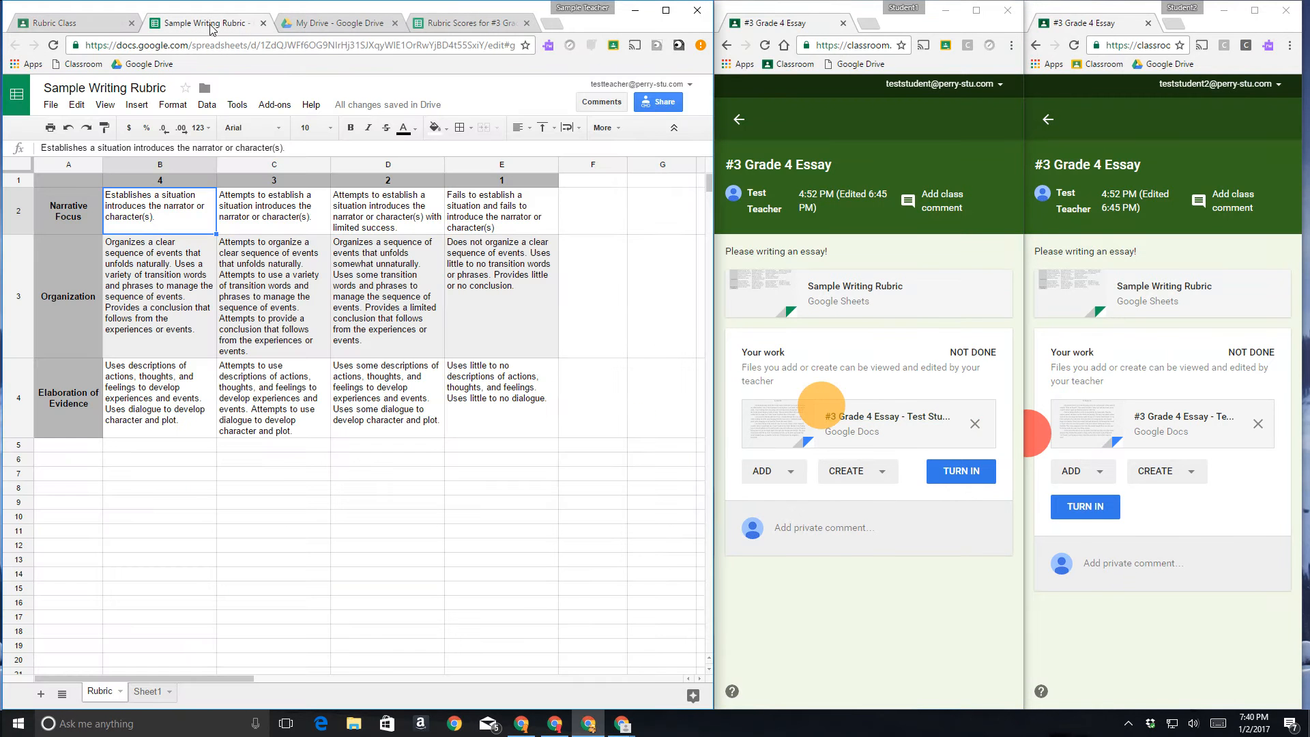
click(447, 25)
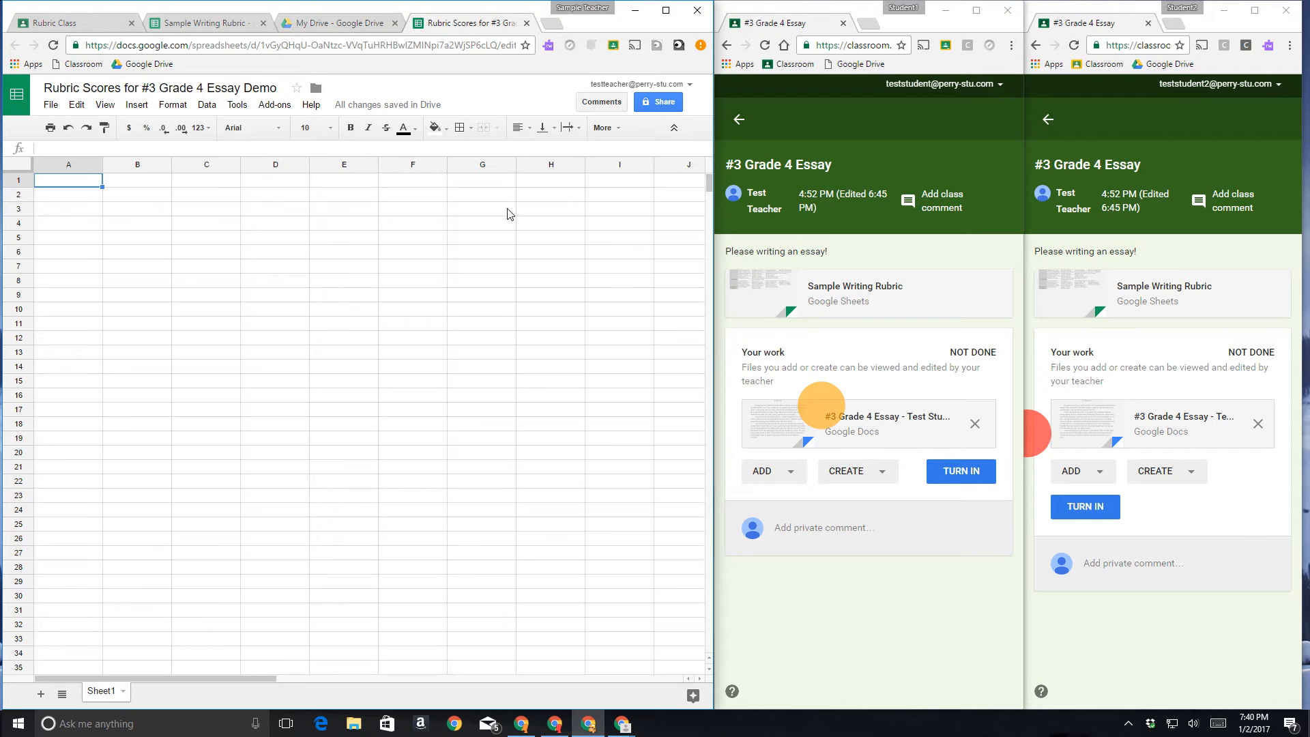
click(273, 106)
mouse_move(305, 135)
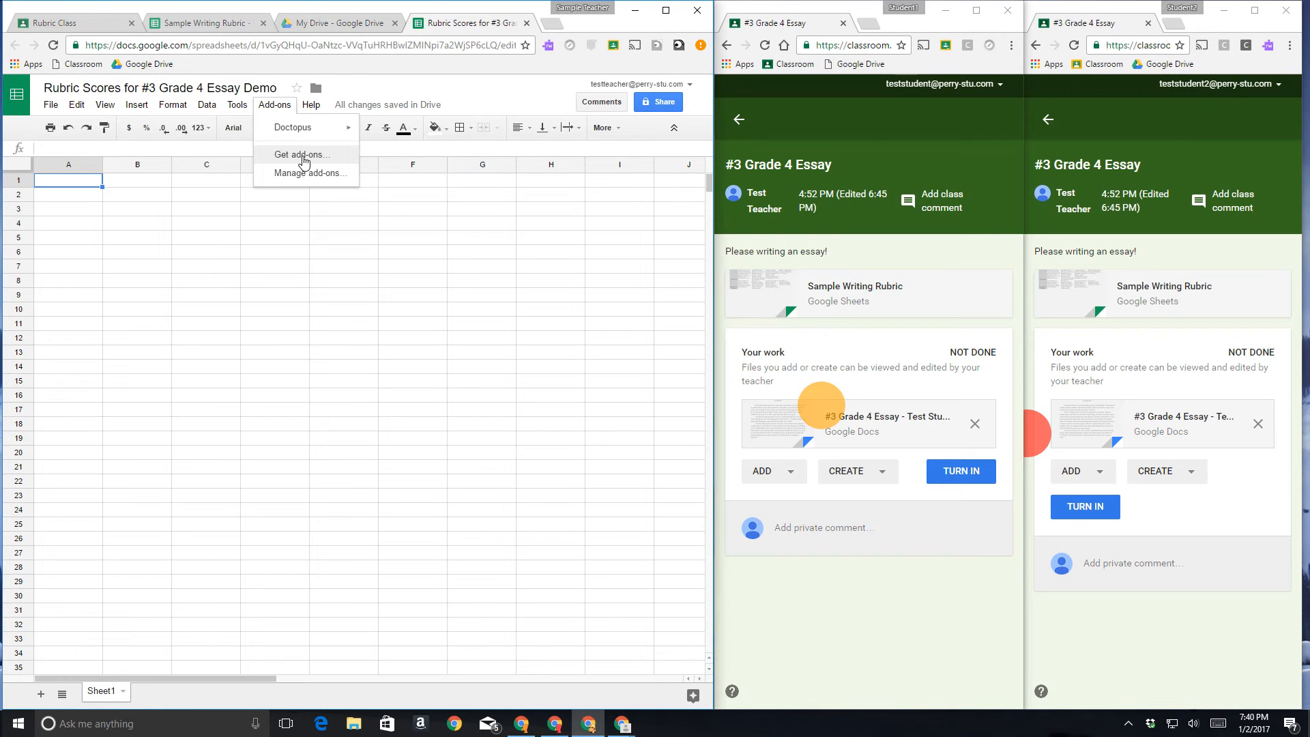
click(302, 156)
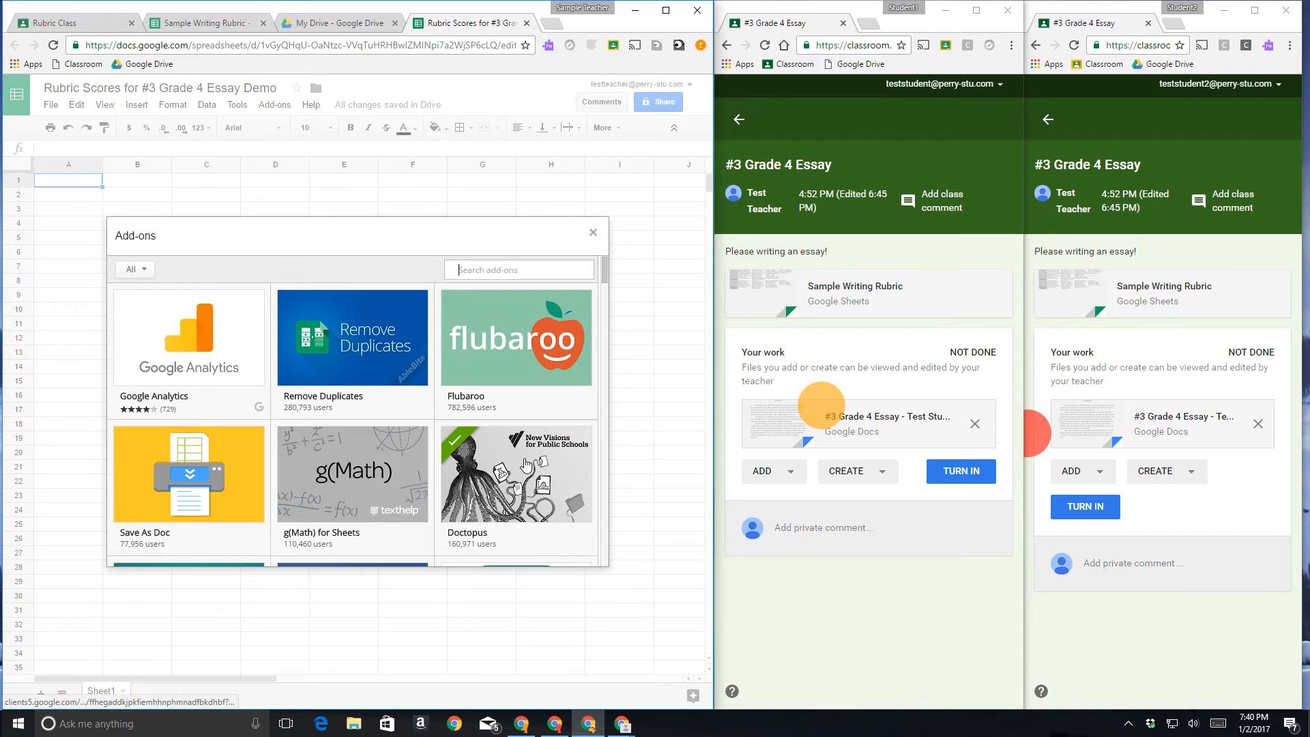
mouse_move(486, 534)
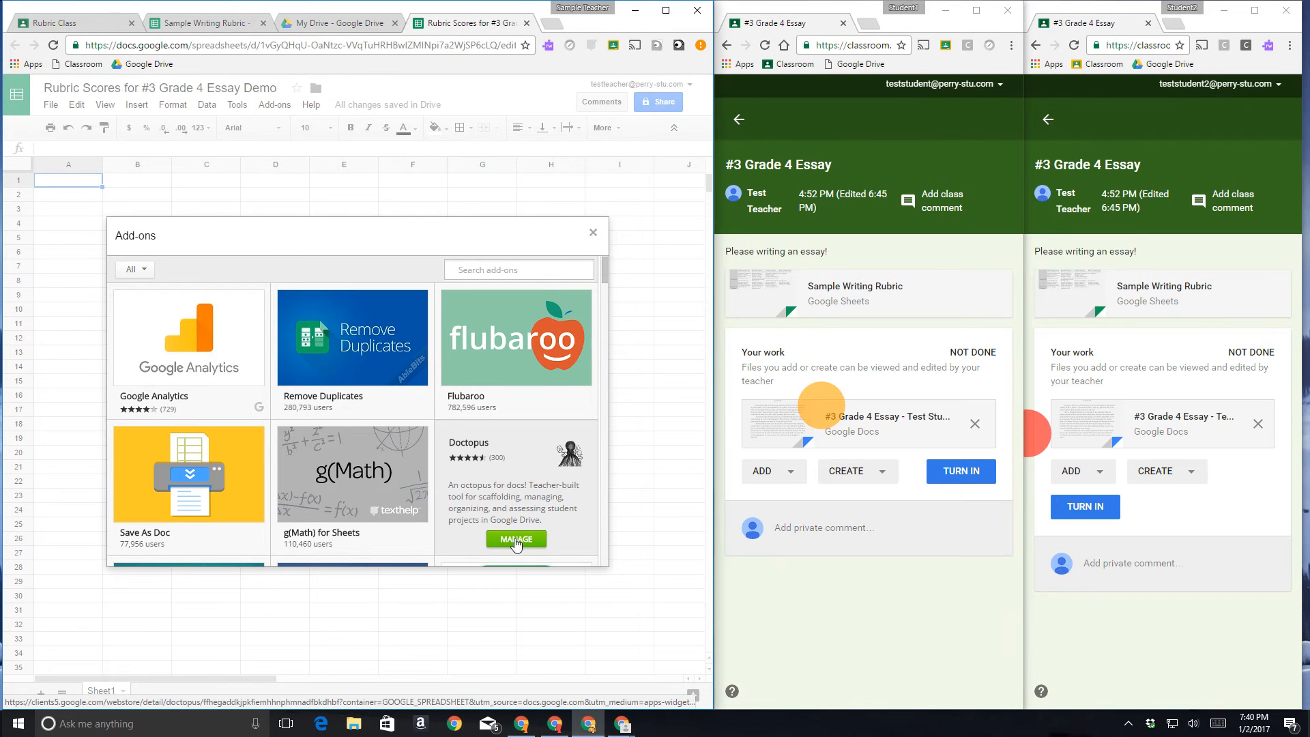
mouse_move(518, 410)
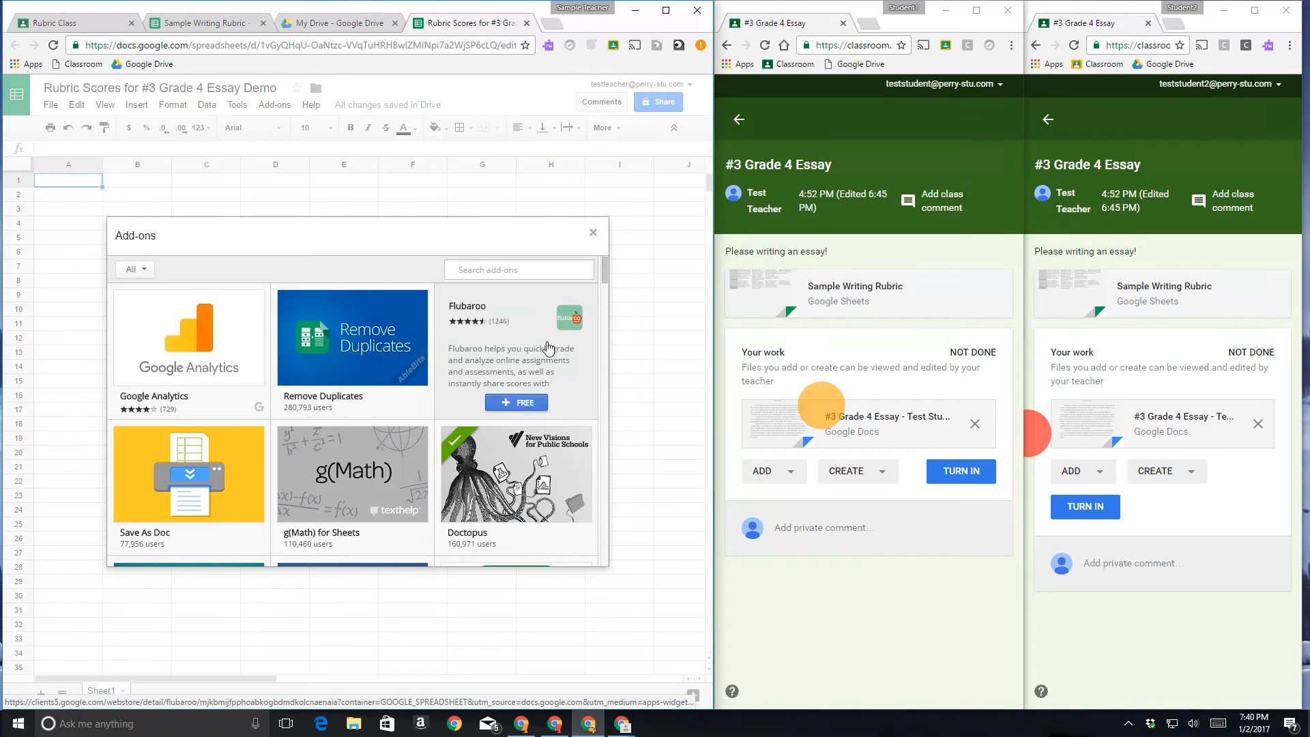
click(594, 234)
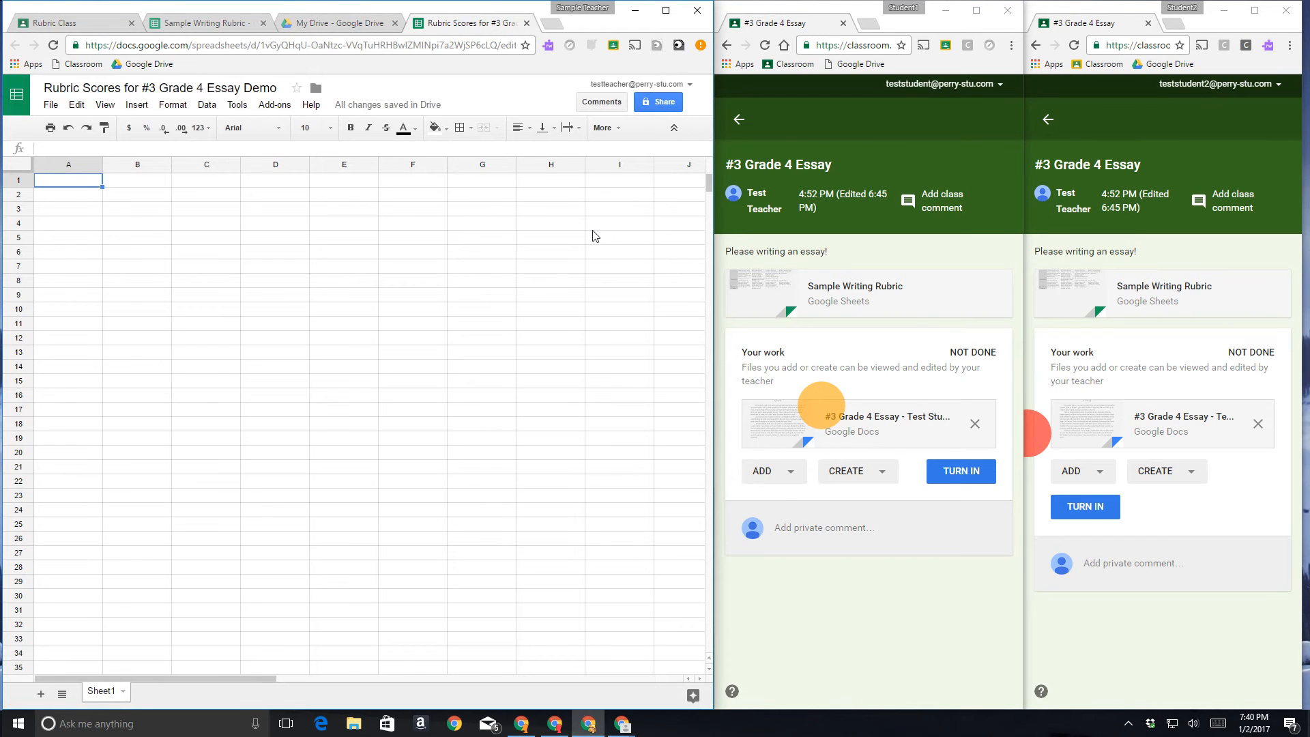
Step: Launch the Doctopus add-on, maximize the window, and set its mode to ingest a Google Classroom Assignment
click(263, 106)
mouse_move(284, 132)
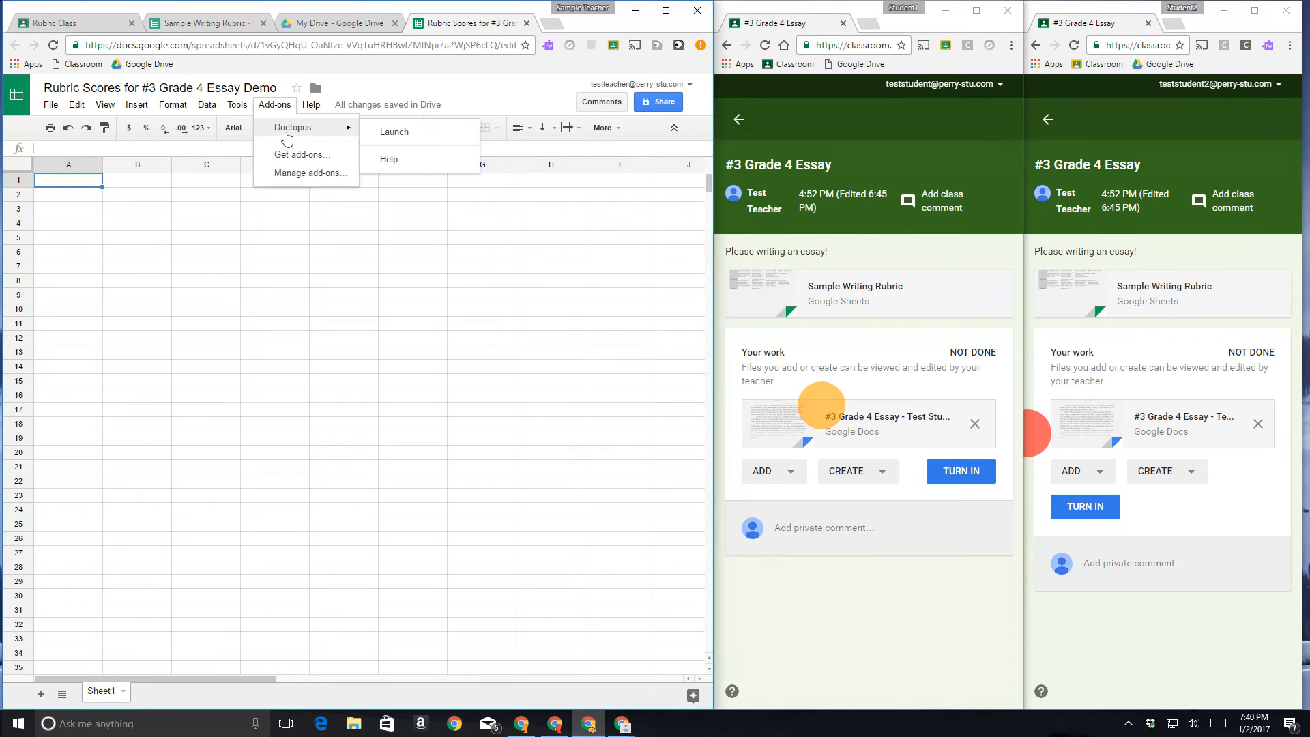
click(388, 134)
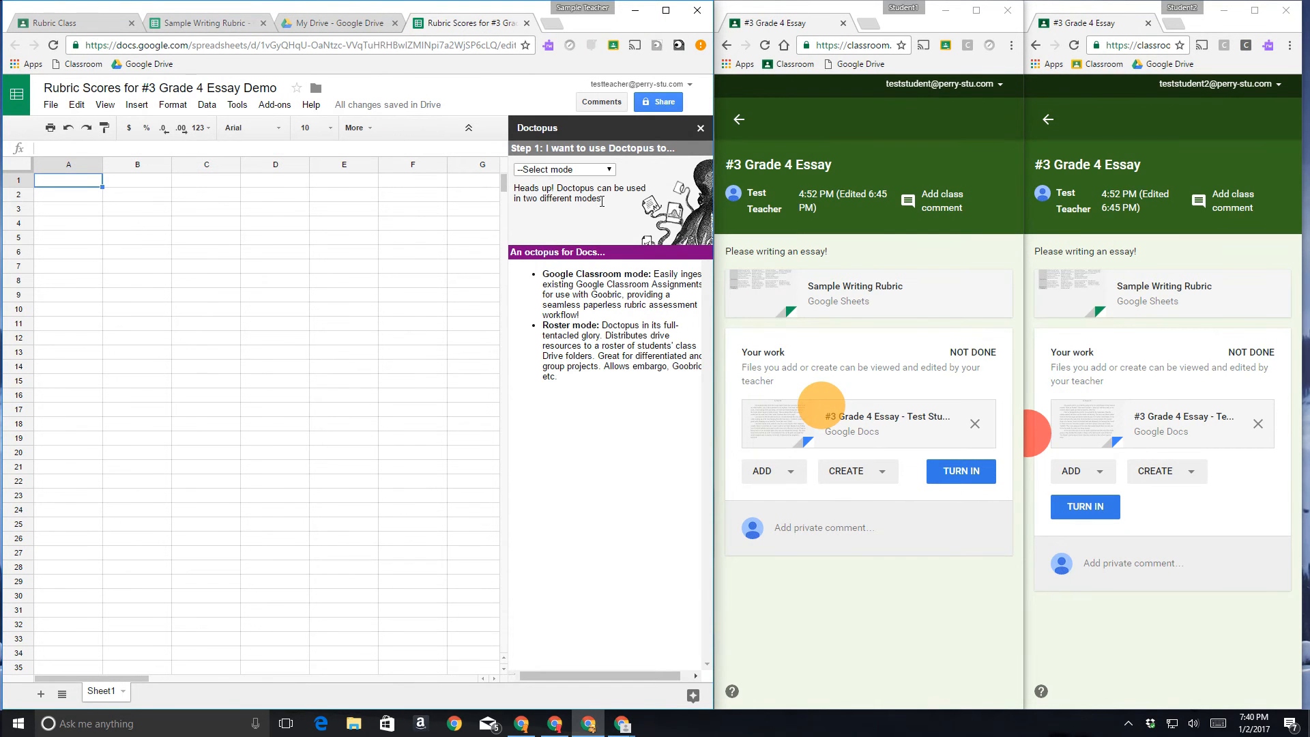
click(665, 10)
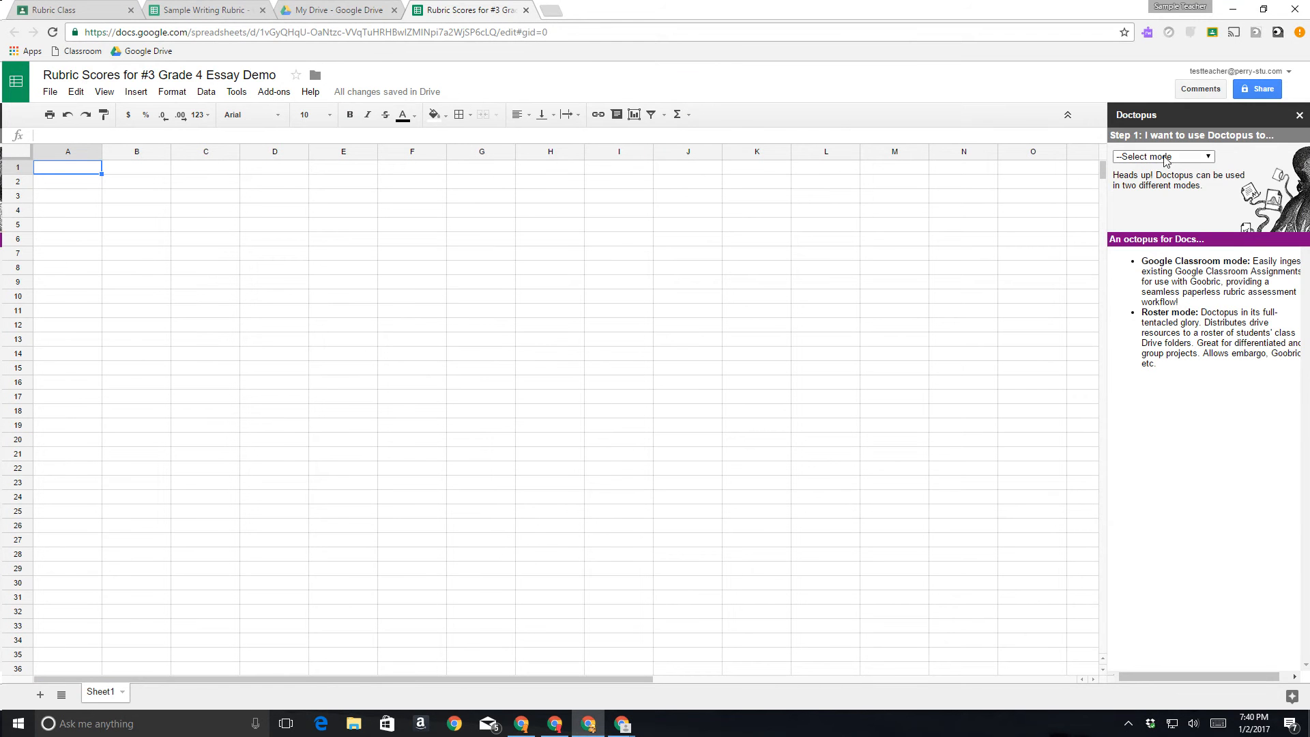
click(1172, 158)
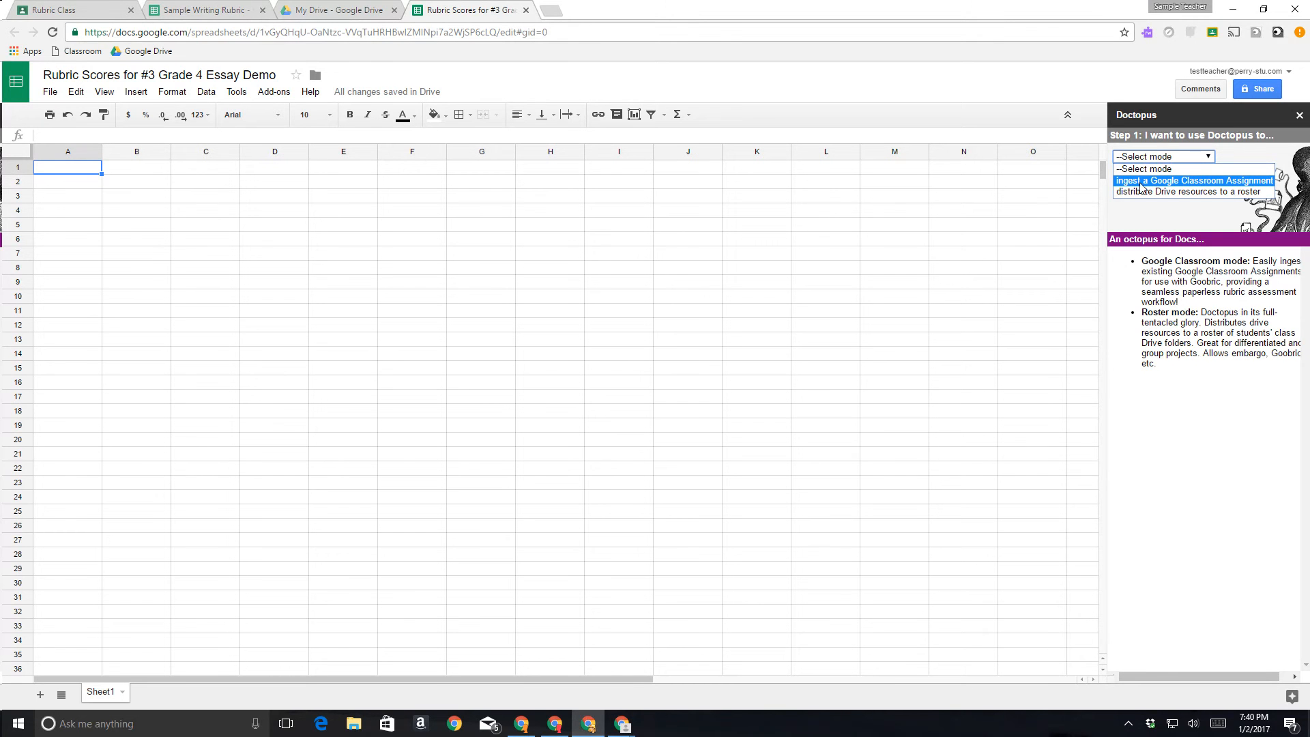
click(1192, 181)
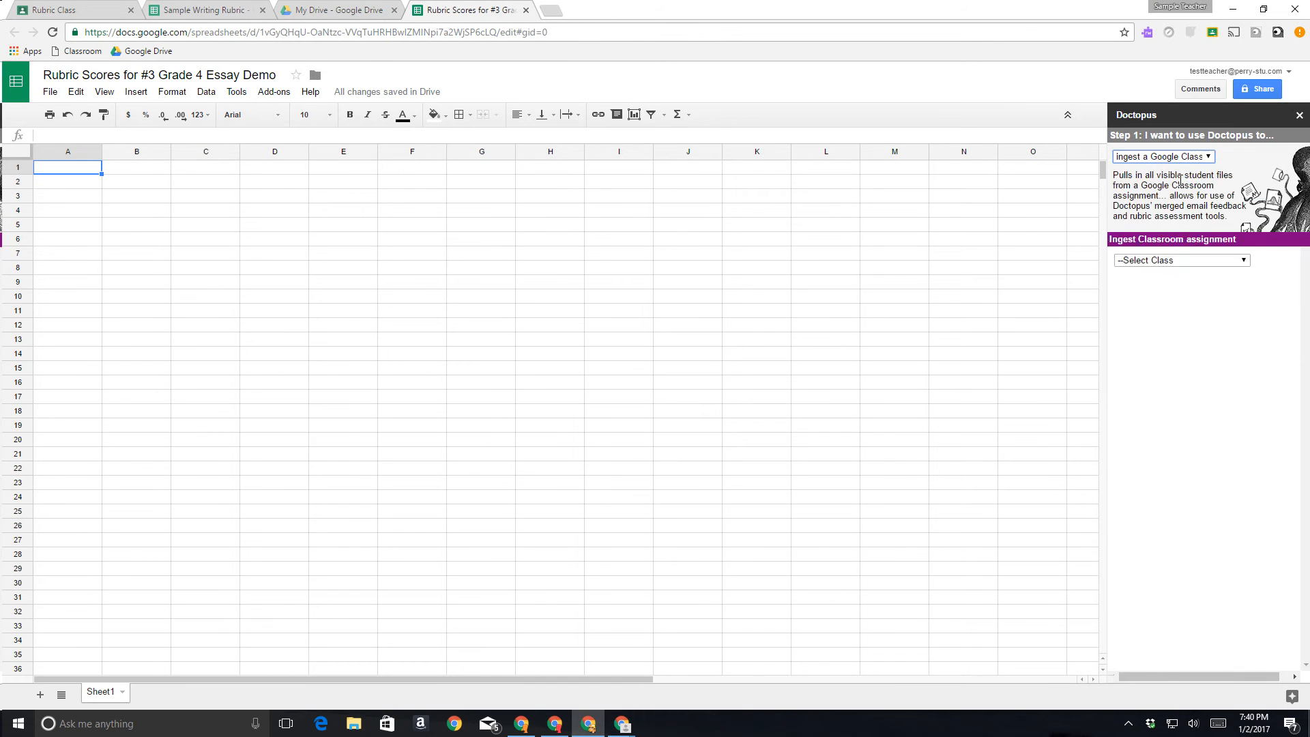
Step: Ingest the #3 Grade 4 Essay assignment from Rubric Class and open the sheet of ingested student files
click(1153, 260)
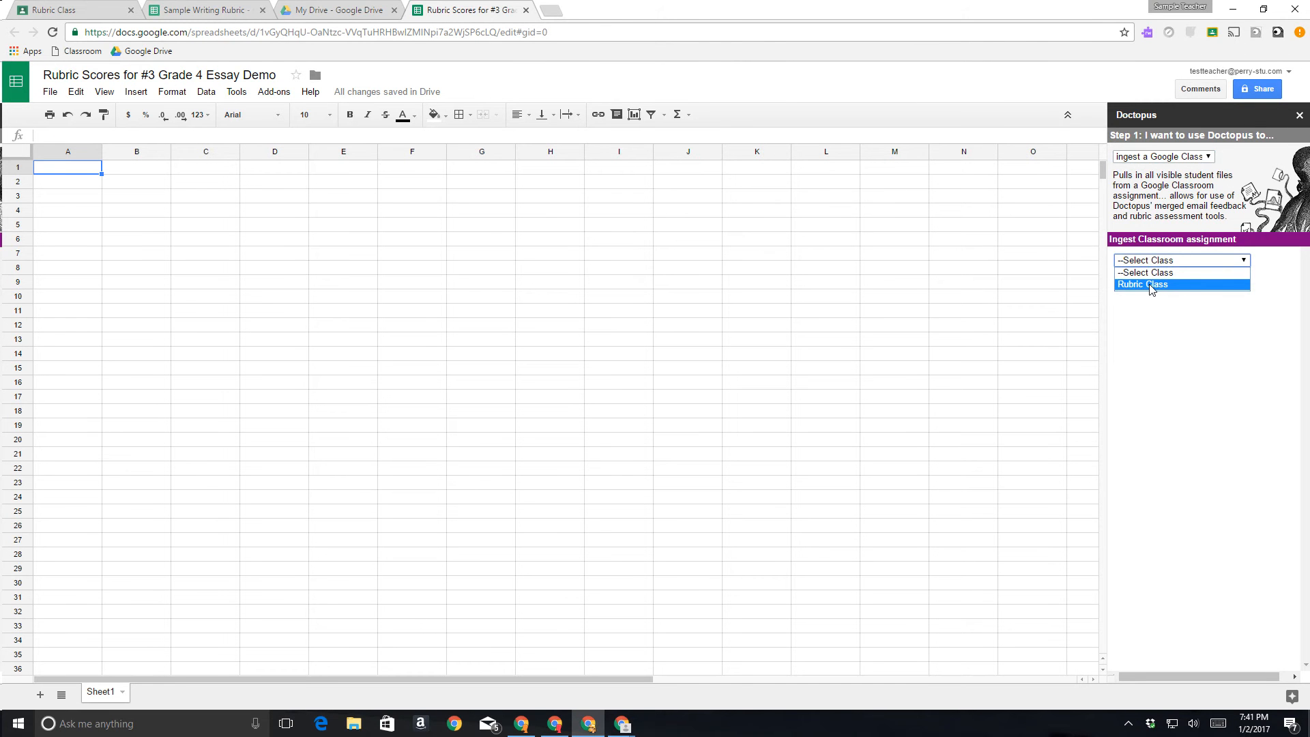
click(1152, 285)
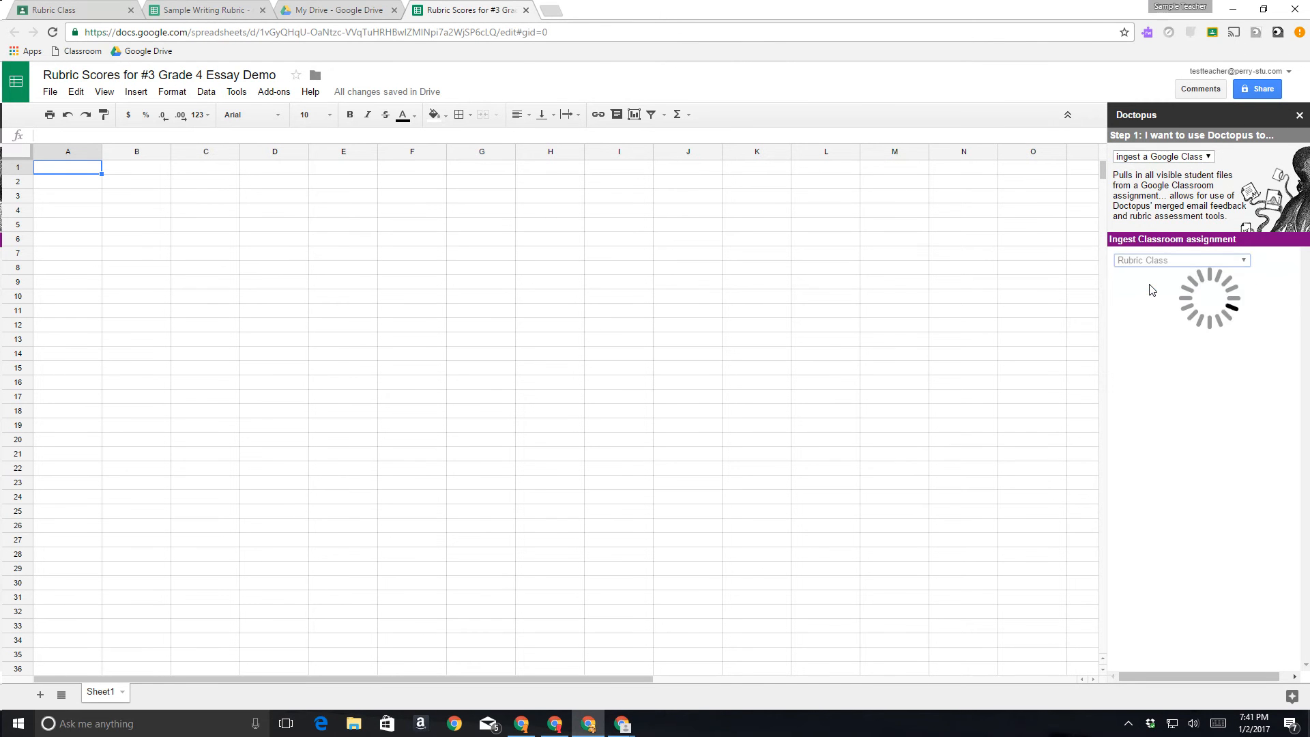
click(1148, 285)
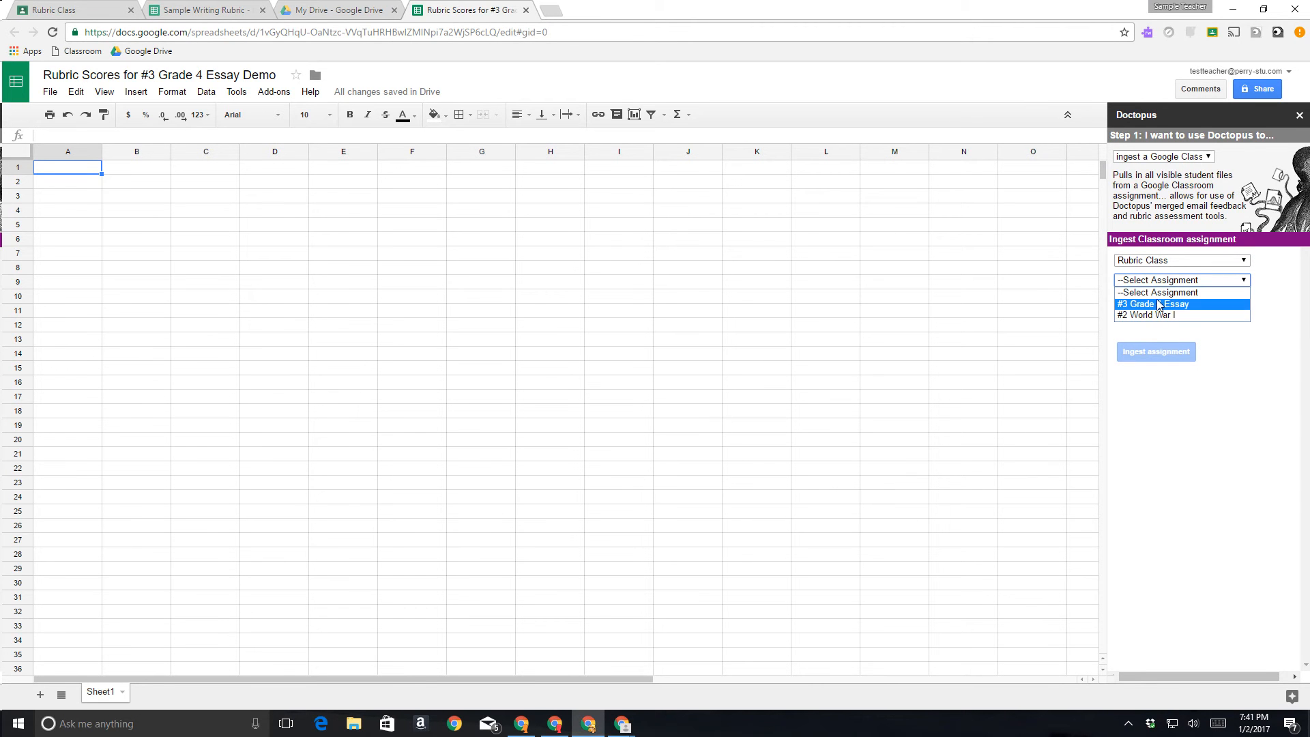
click(1159, 304)
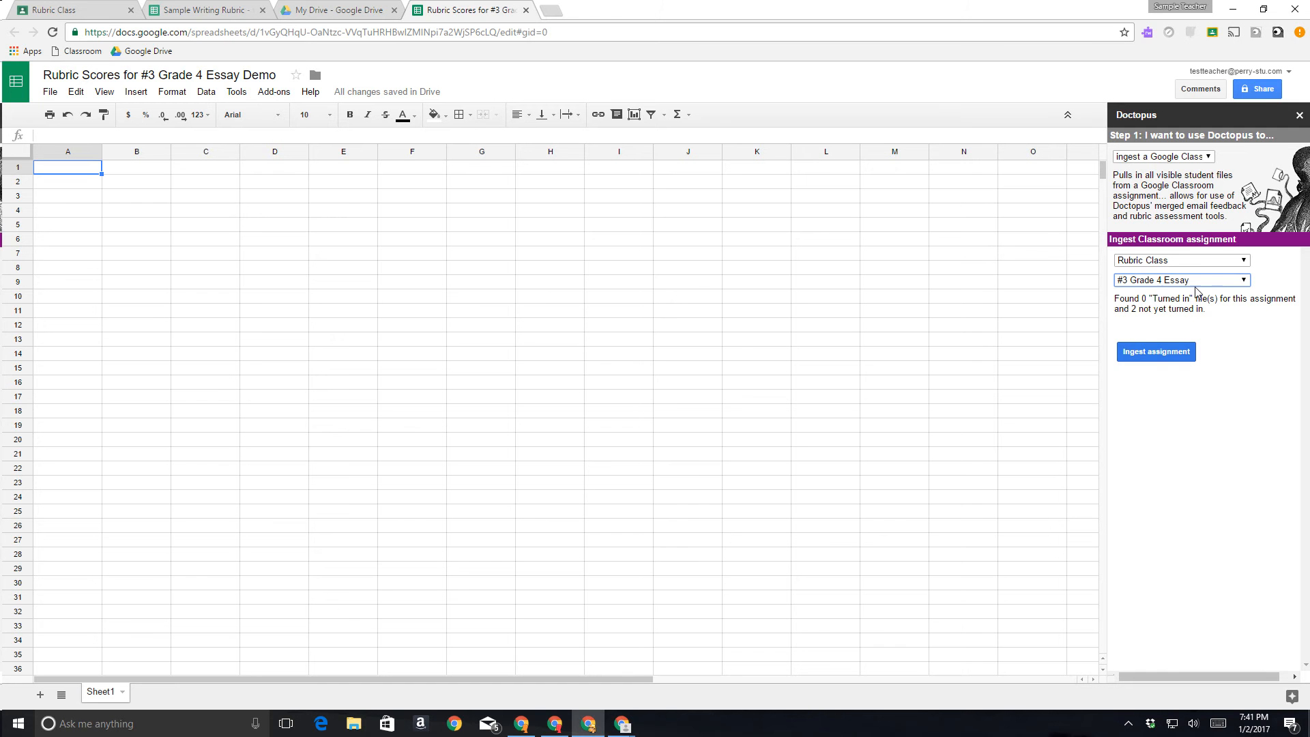
click(1163, 354)
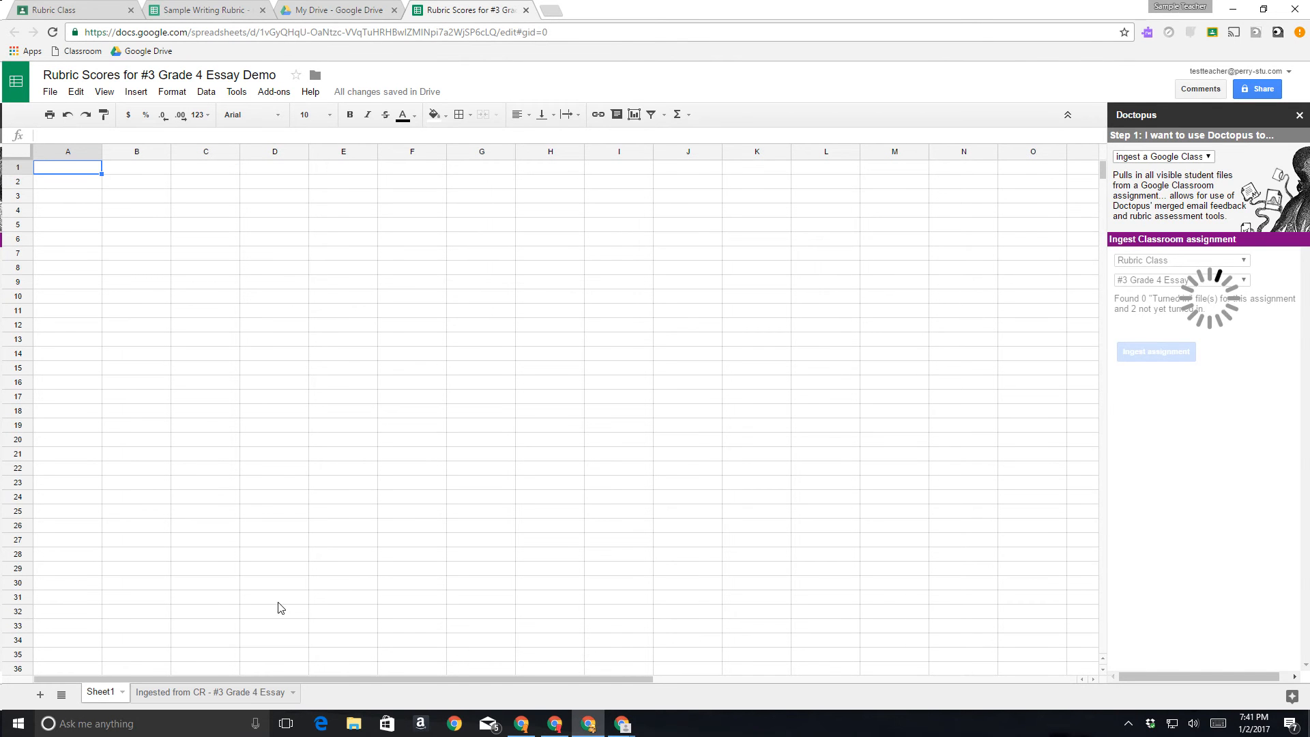
click(239, 693)
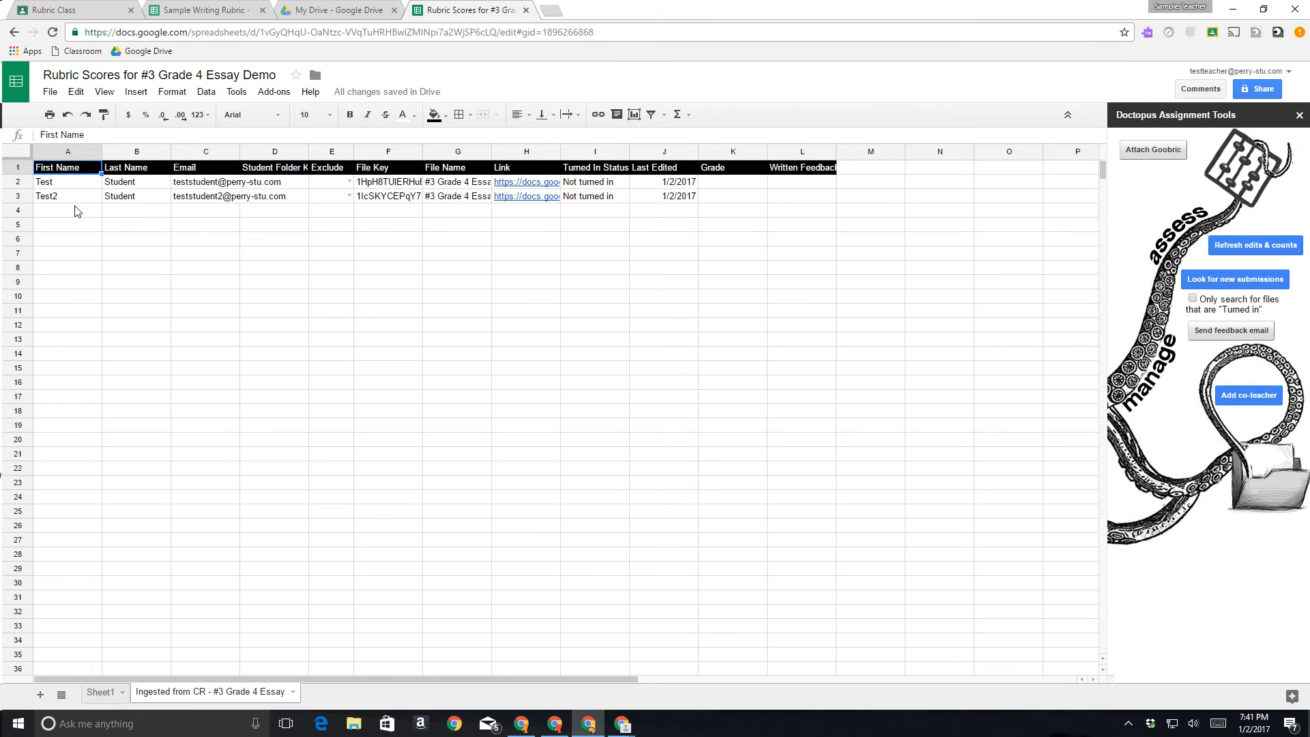
Step: Open the first student's essay from its document link, reply "I agree!" to the "Great Intro" comment, and close the document
mouse_move(533, 186)
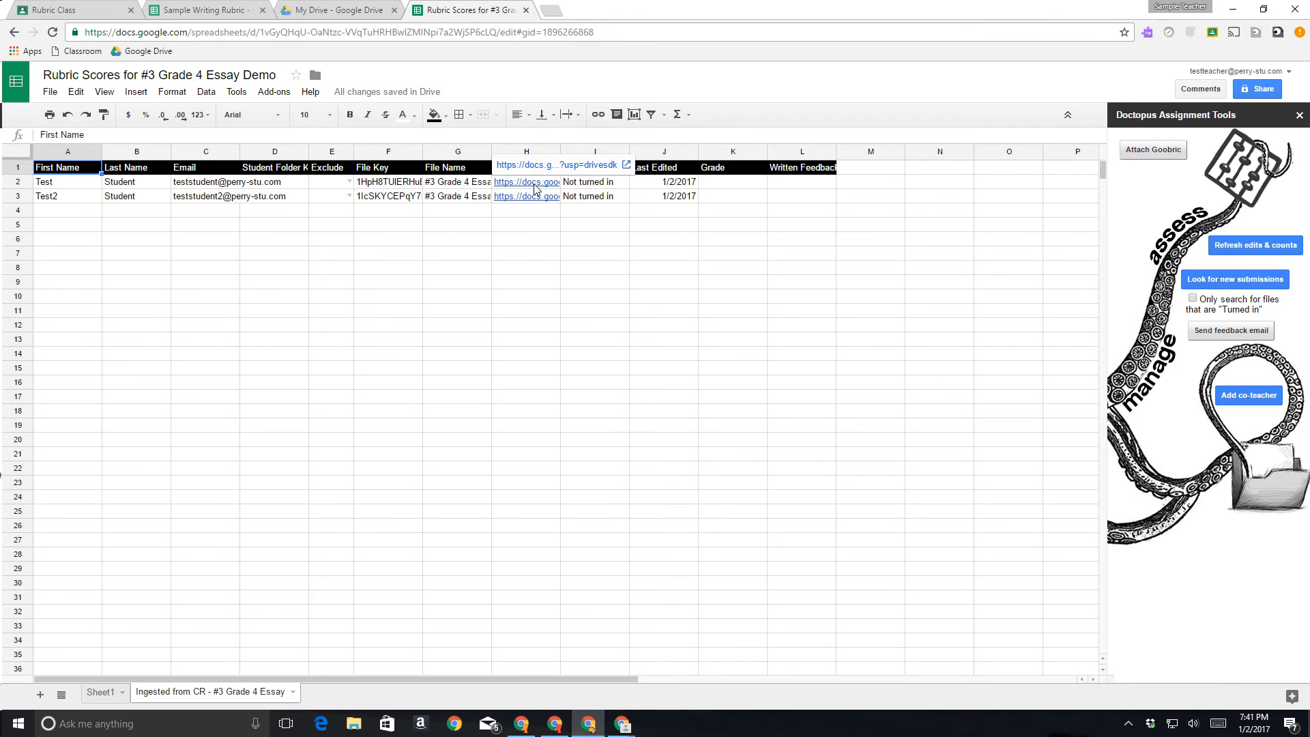
click(537, 167)
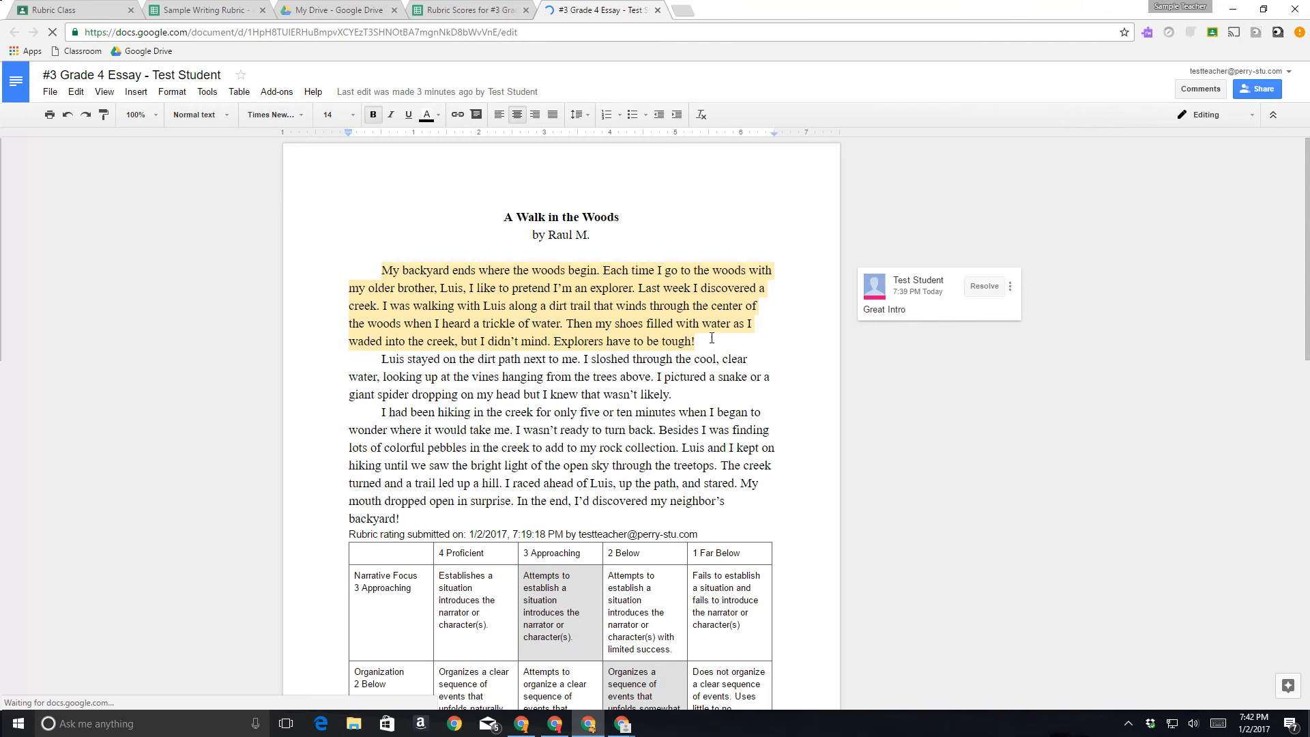
drag(690, 344, 383, 288)
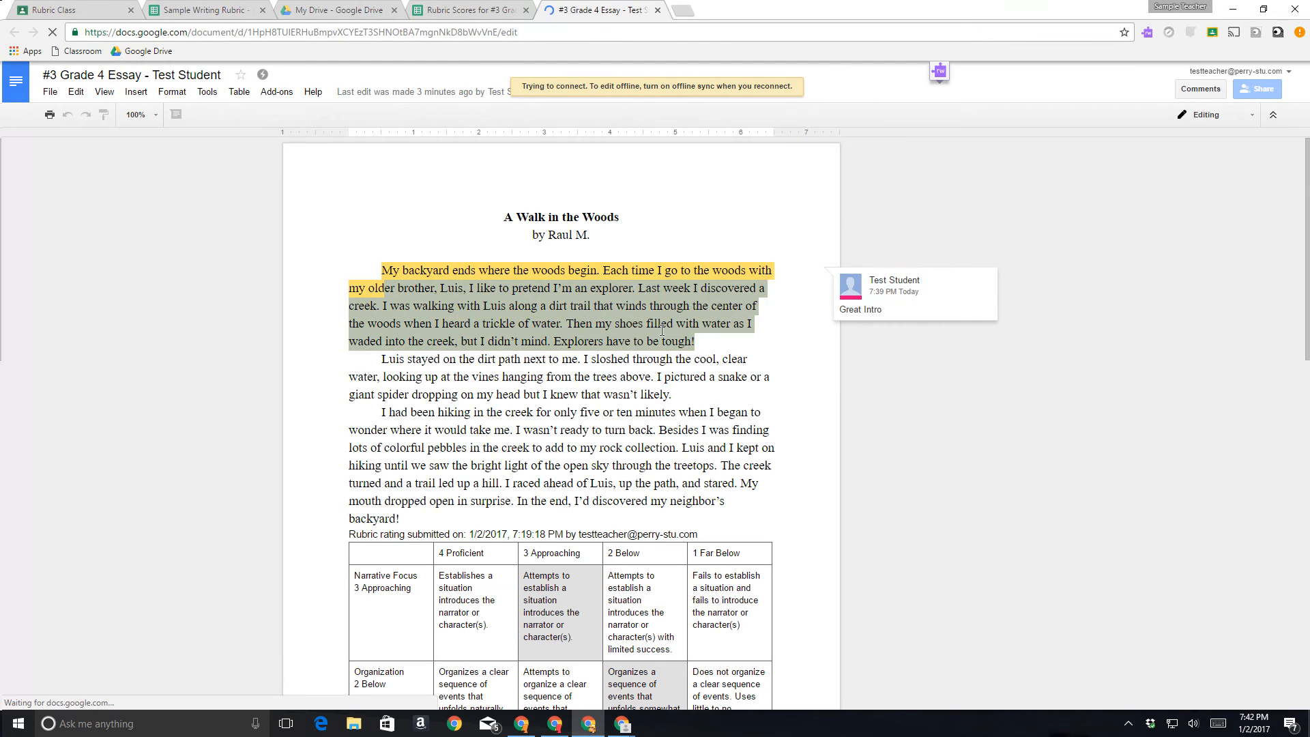
drag(382, 271, 699, 339)
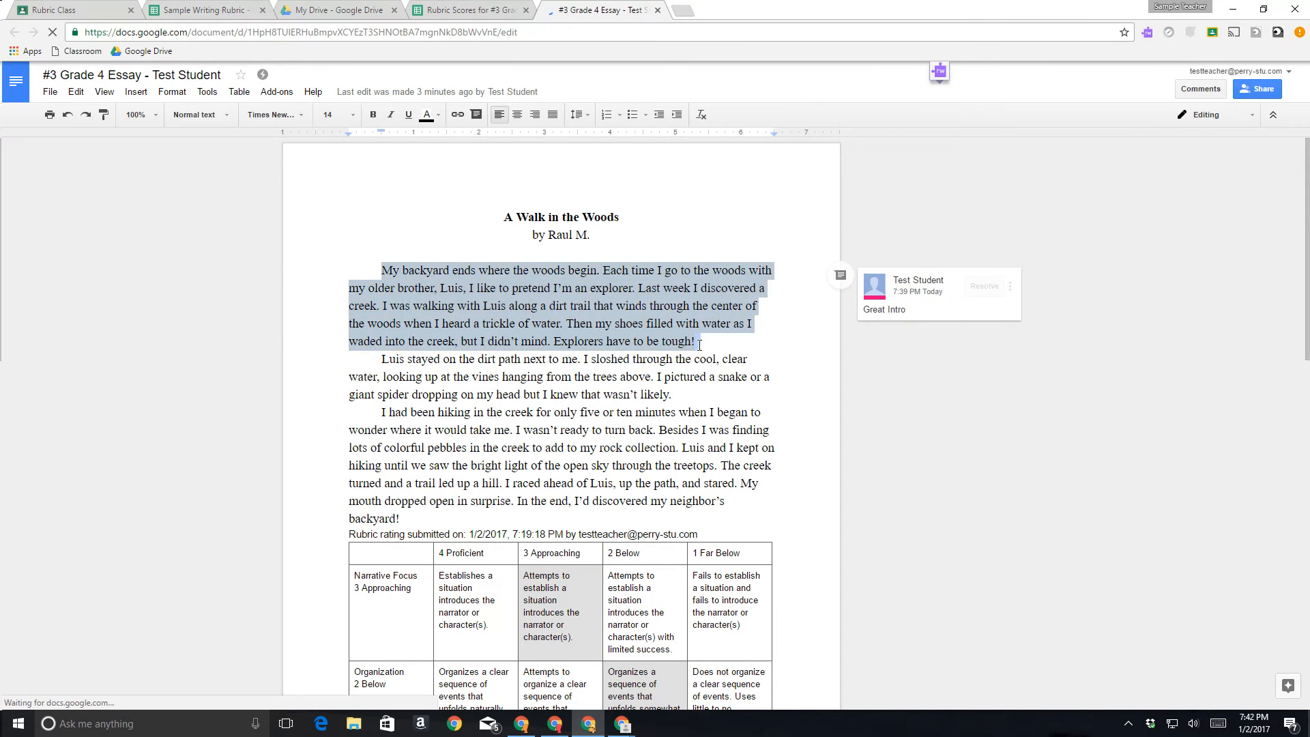
click(700, 339)
click(383, 270)
click(854, 336)
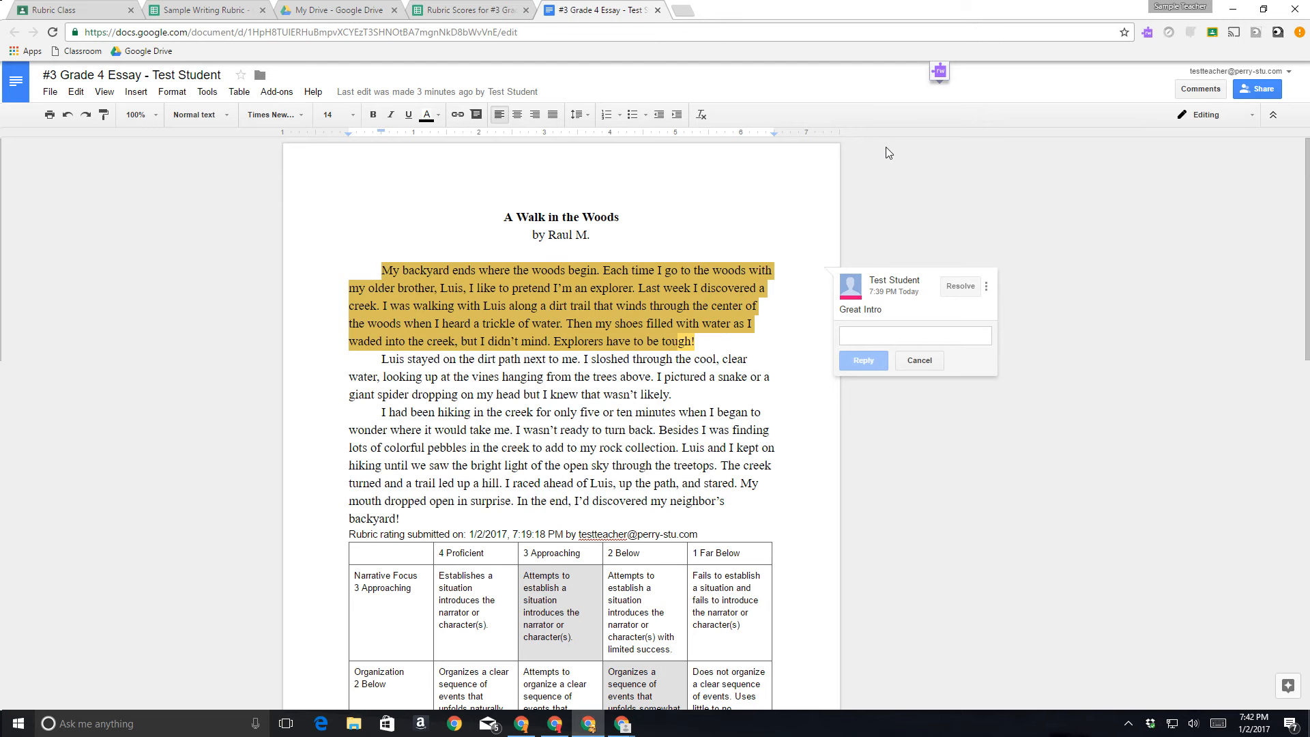
text(I ag)
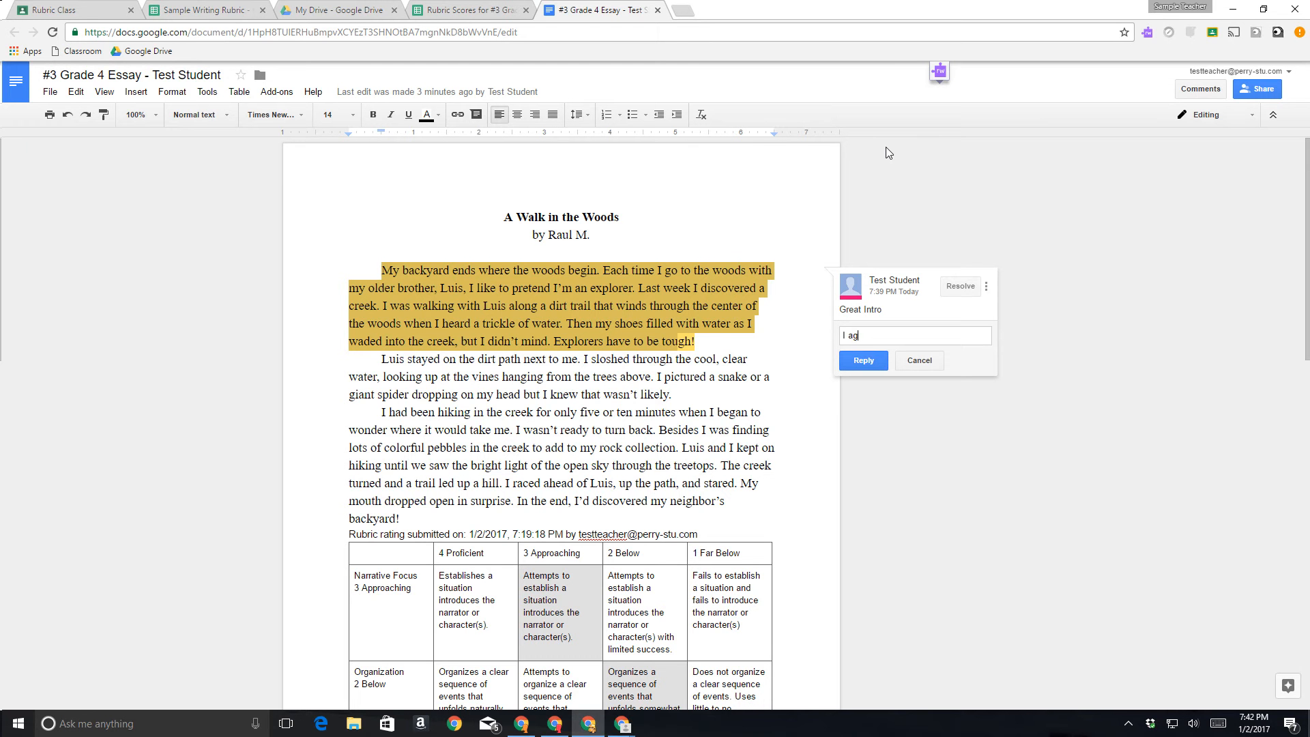
text(ree)
click(863, 362)
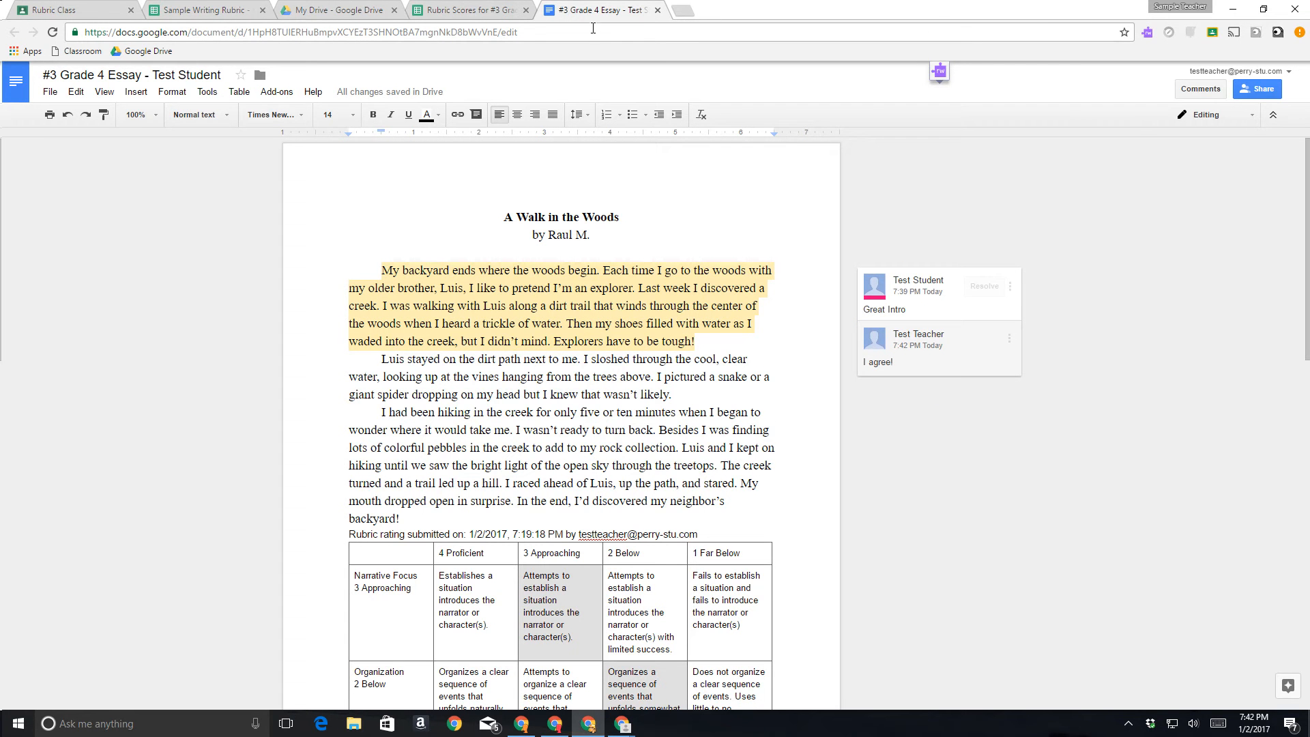
click(657, 11)
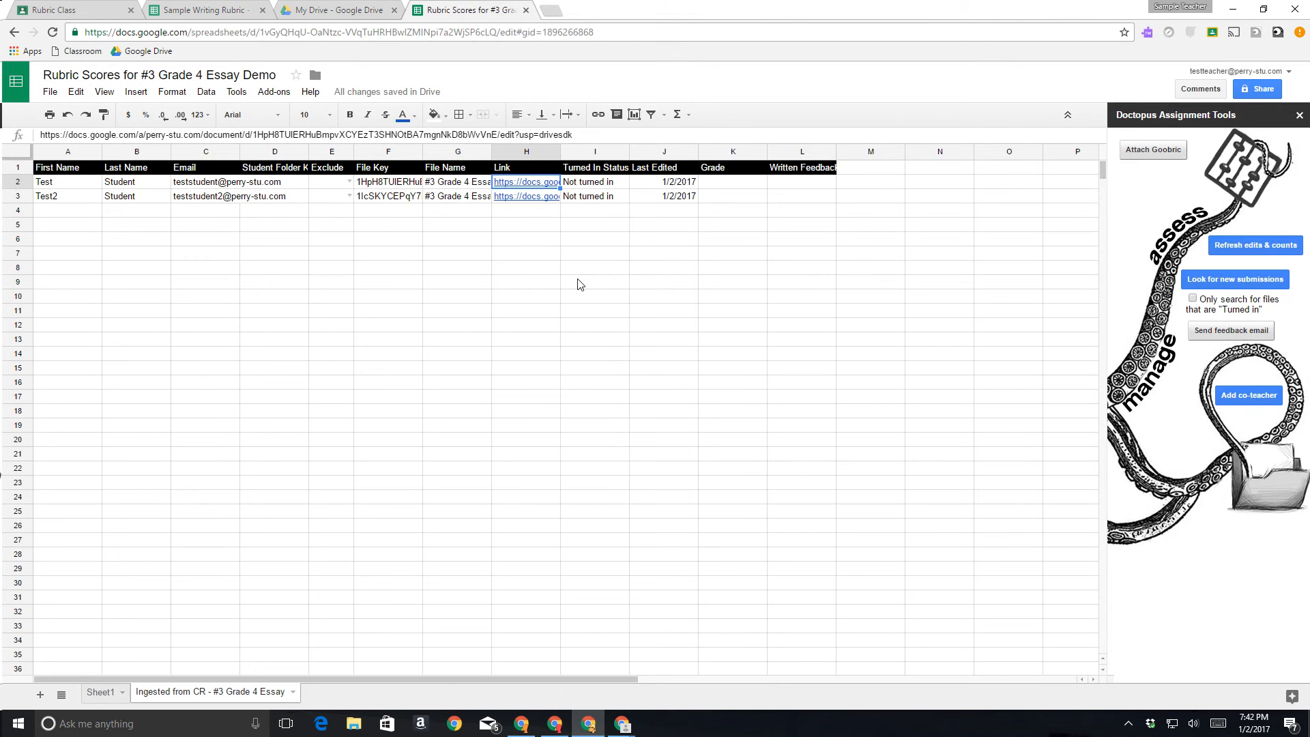
Step: Attach the Sample Writing Rubric spreadsheet from My Drive to the ingested assignment as its Goobric
click(1146, 155)
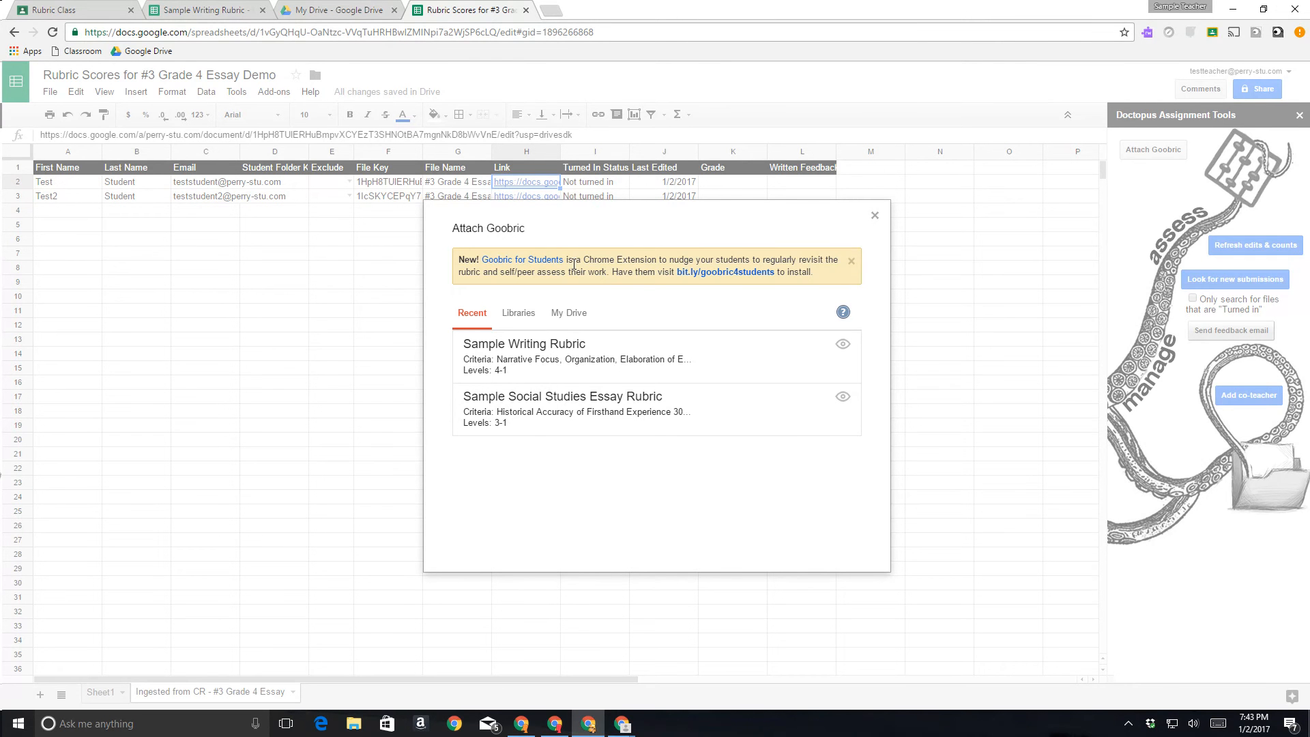
click(572, 317)
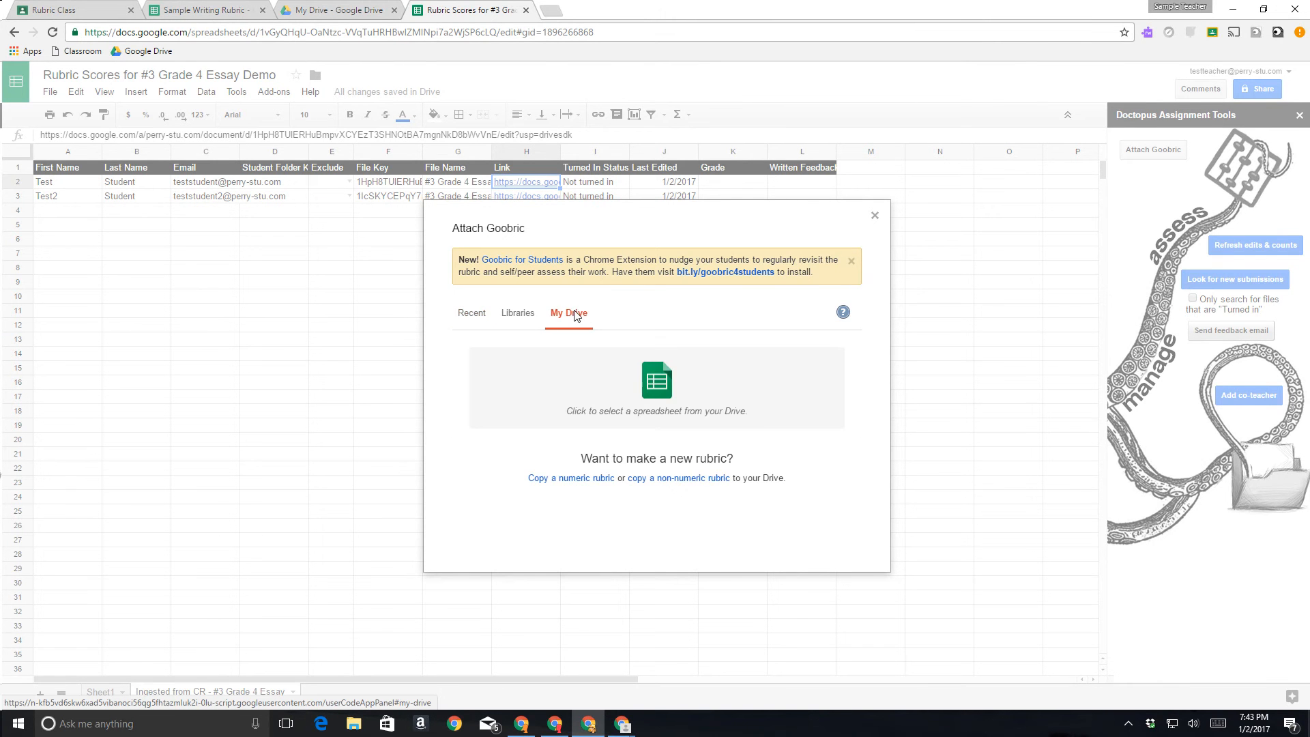
click(658, 382)
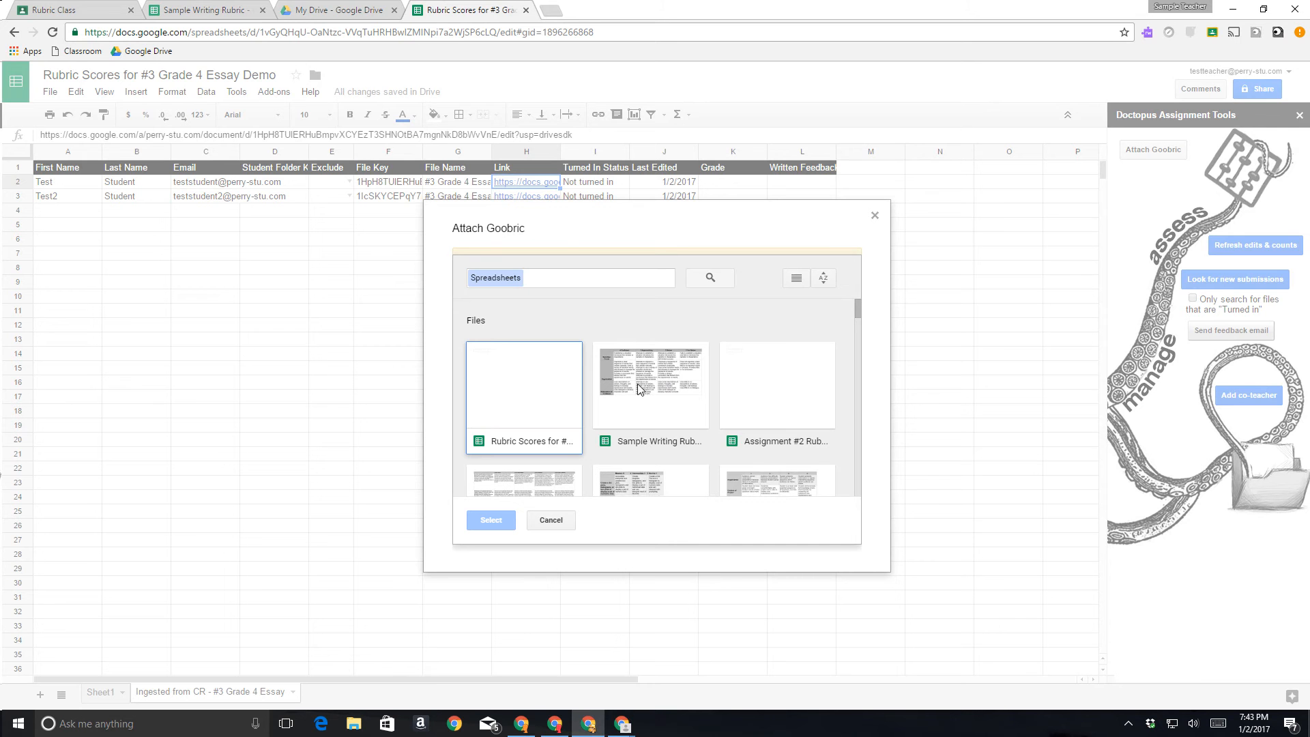
click(656, 381)
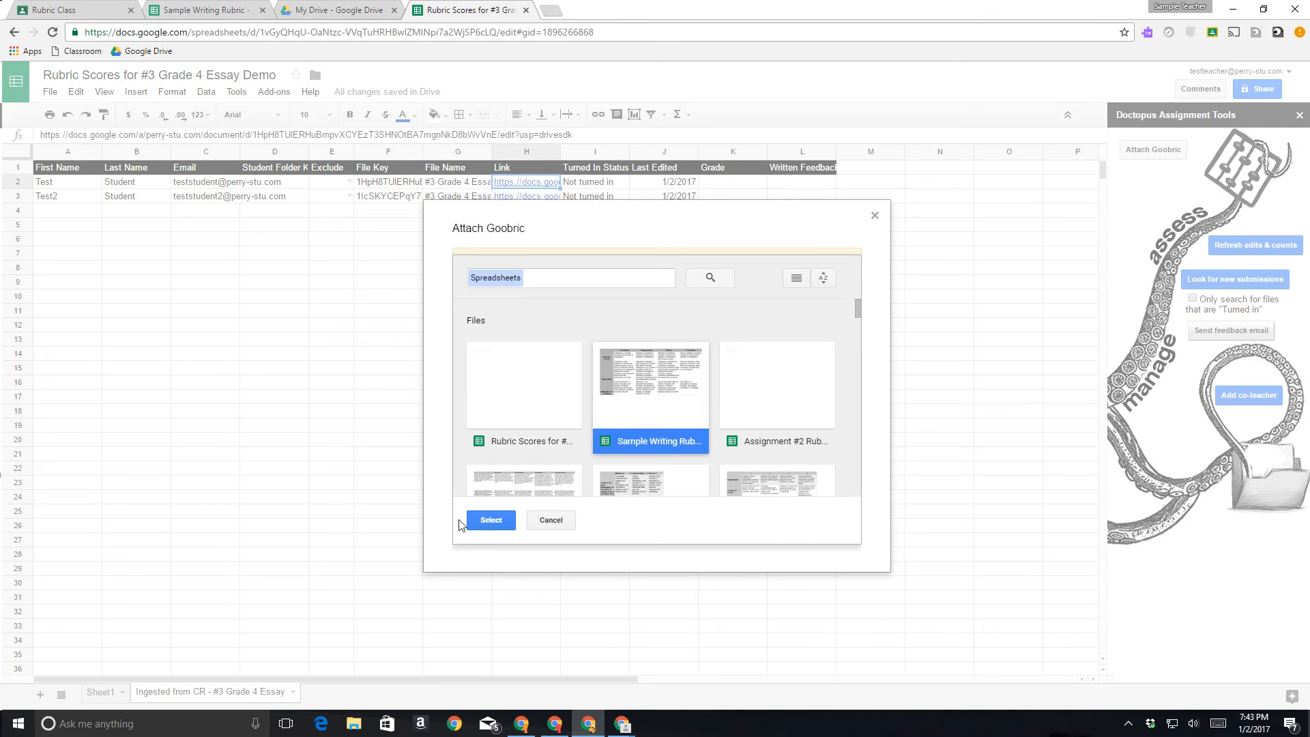
click(486, 522)
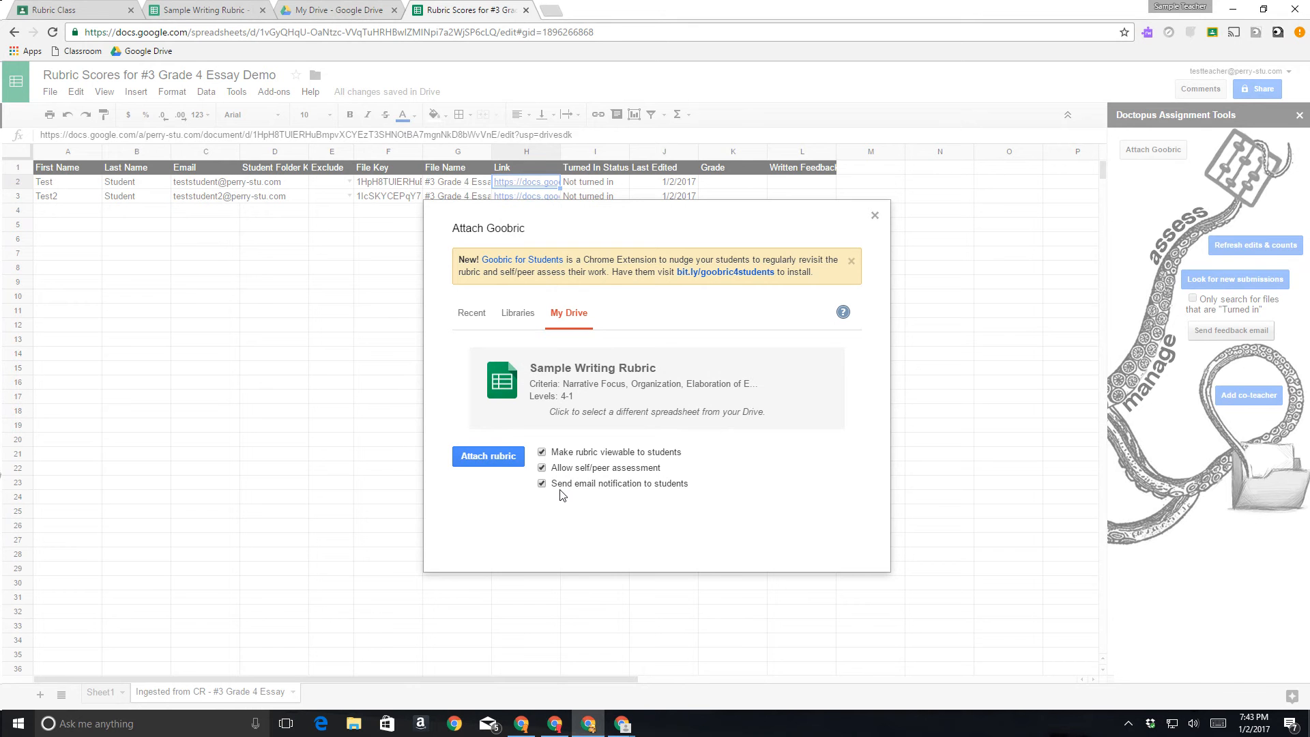
click(497, 456)
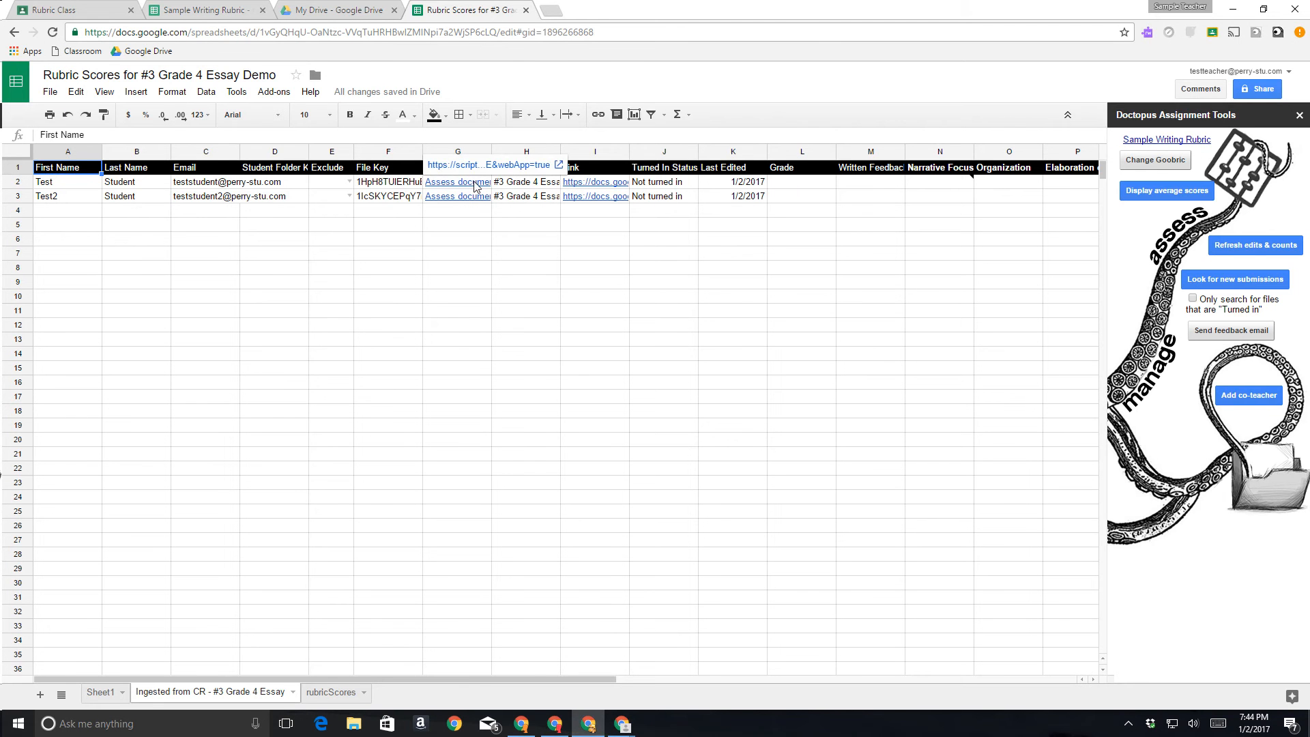
Step: Open the first student's essay for assessment and score Narrative Focus 3, Organization 2 and Elaboration of Evidence 3
click(476, 186)
click(480, 166)
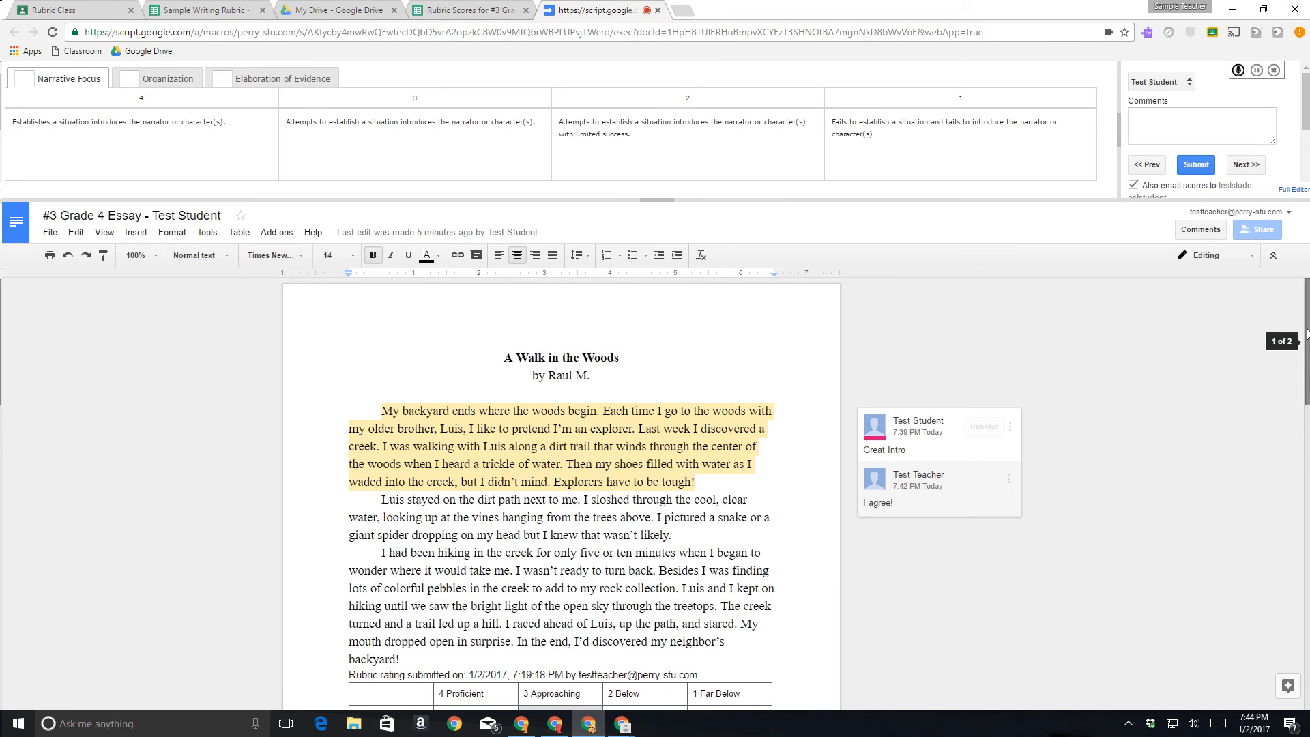
mouse_move(1308, 341)
mouse_down()
mouse_move(1308, 425)
mouse_move(1308, 344)
mouse_up()
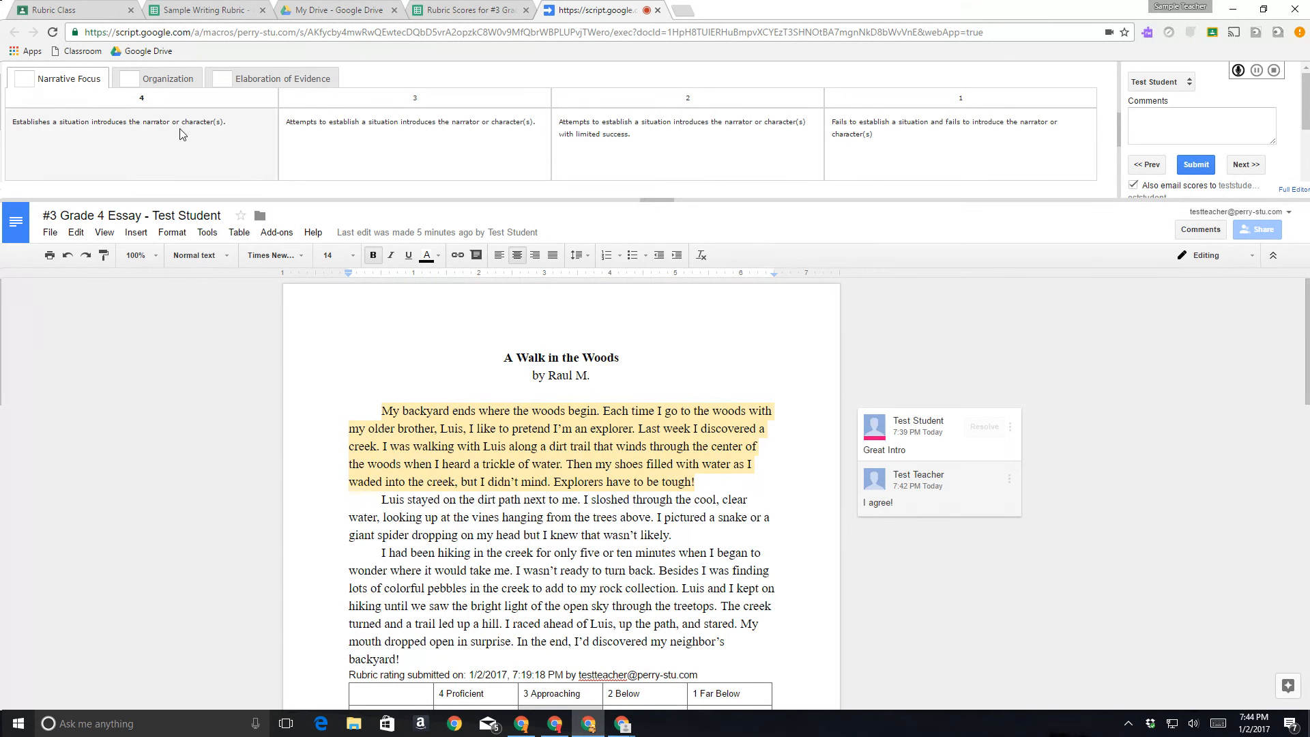
click(439, 142)
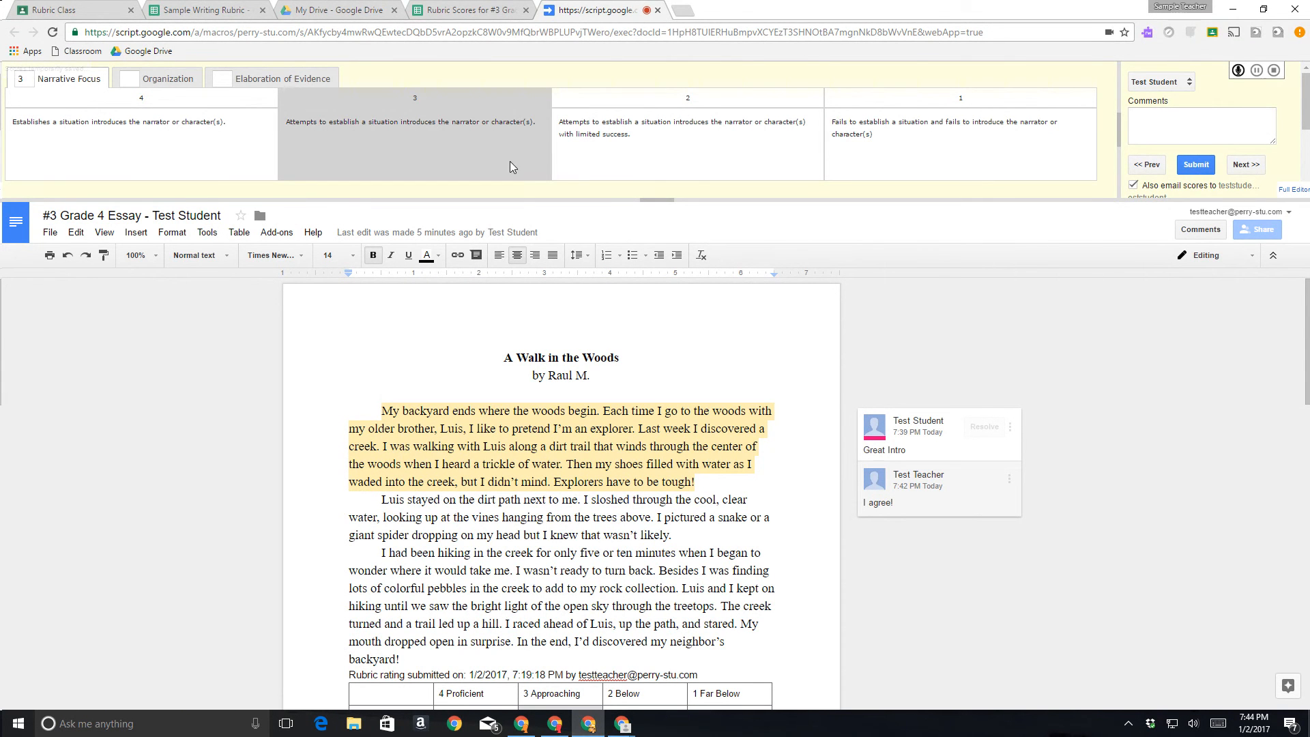
click(172, 80)
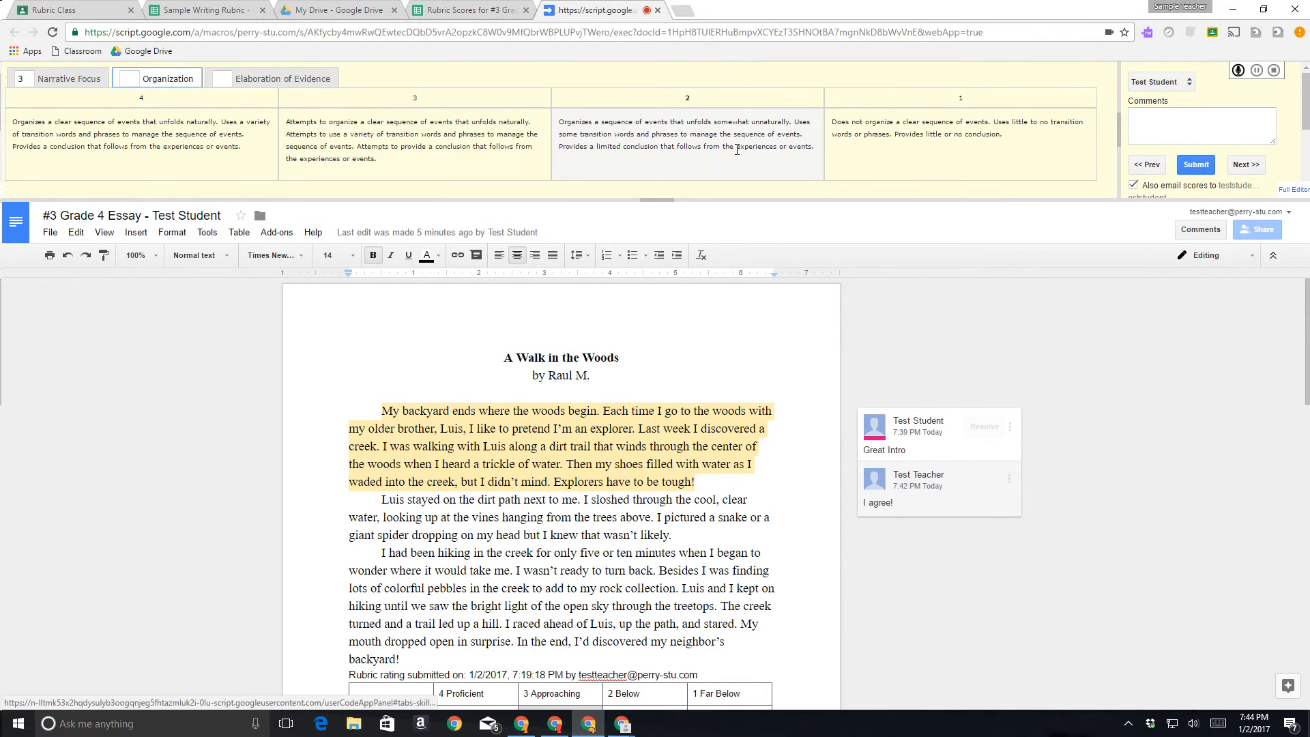
click(659, 141)
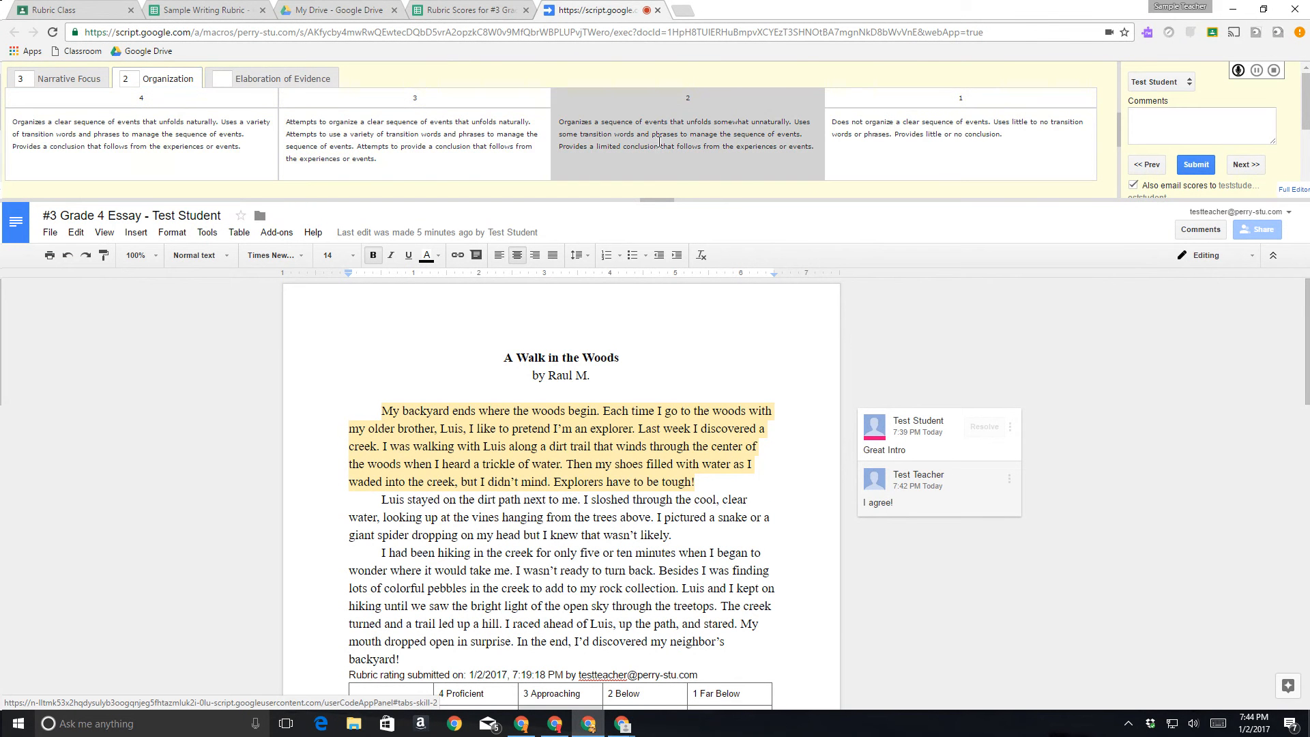
click(269, 80)
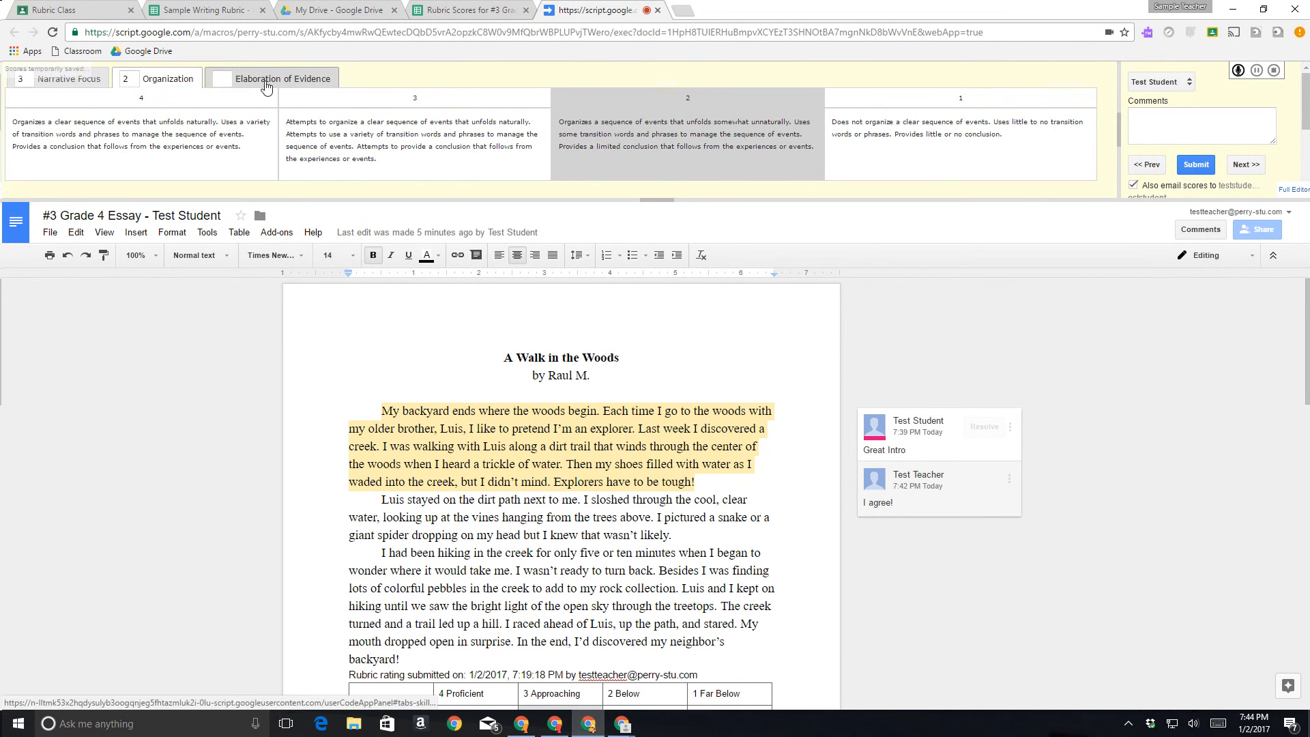
click(489, 135)
Step: Add the overall comment "Great Job!" to the first student's rubric assessment and submit the scores
click(1146, 125)
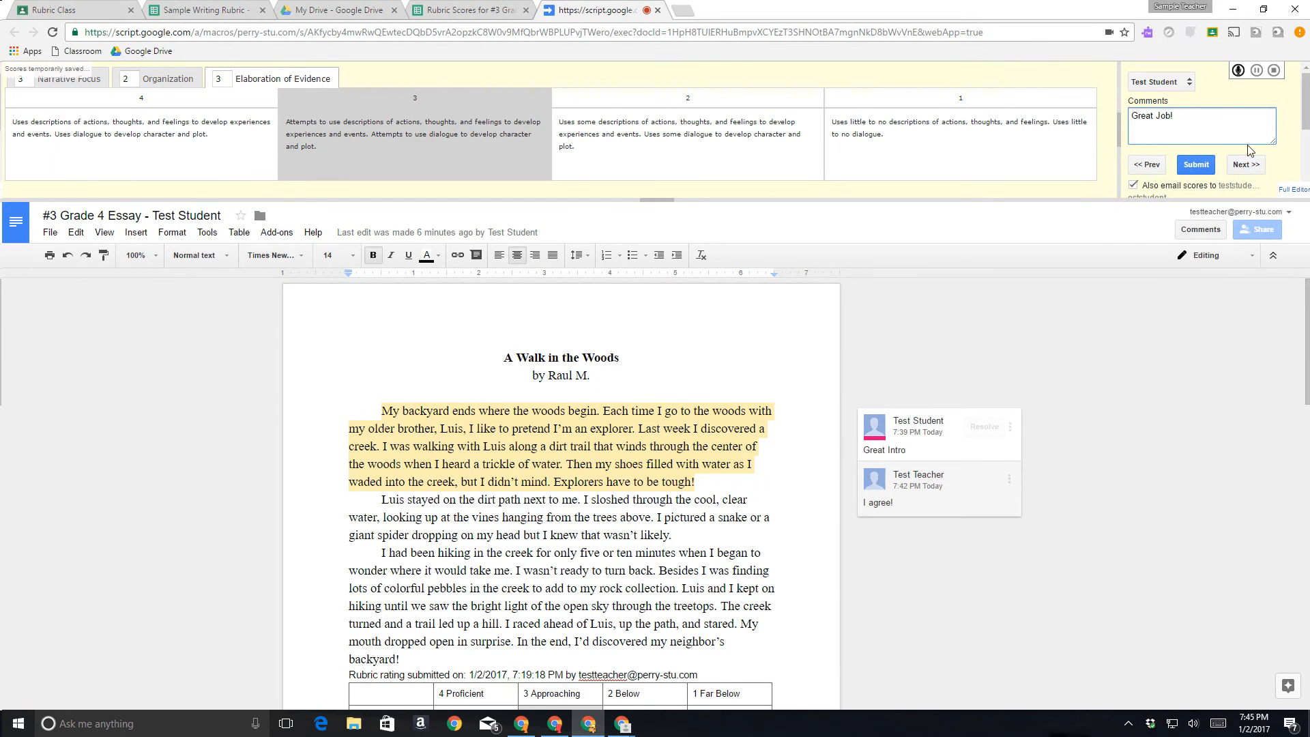
scroll(1221, 147, down, 1)
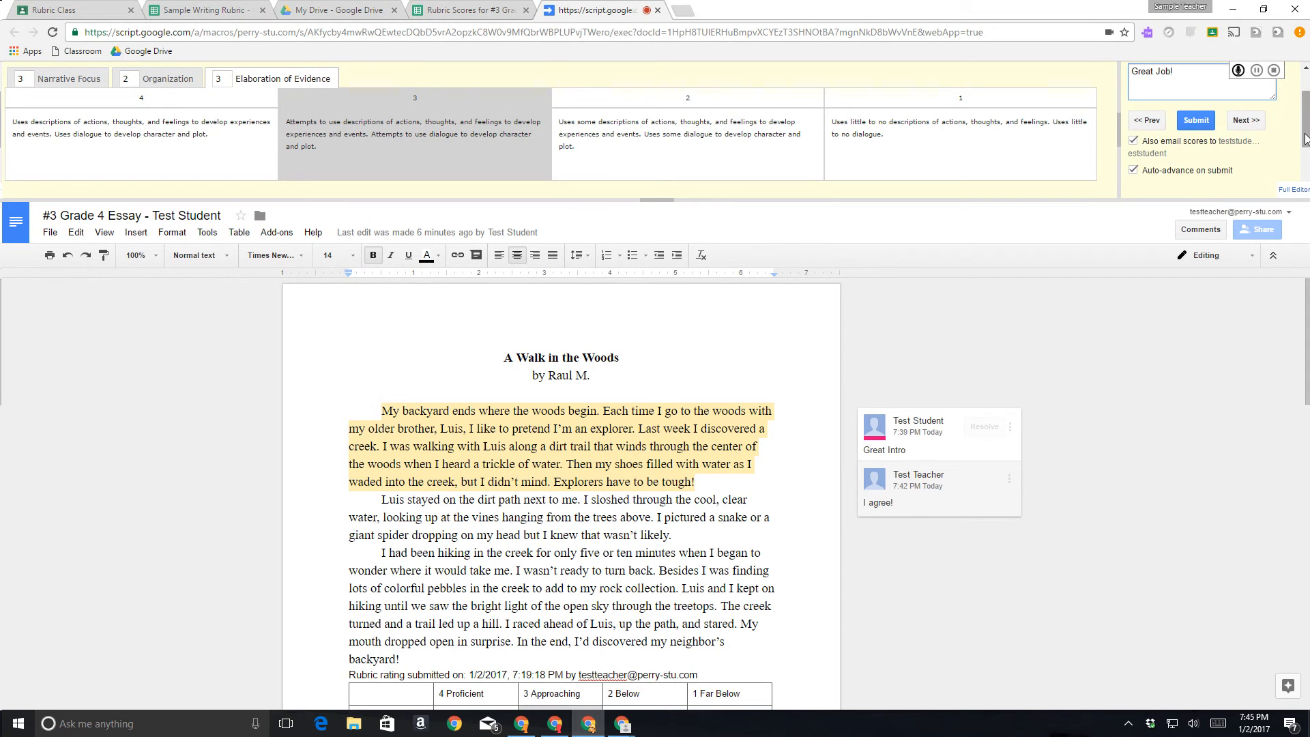
scroll(1305, 138, up, 1)
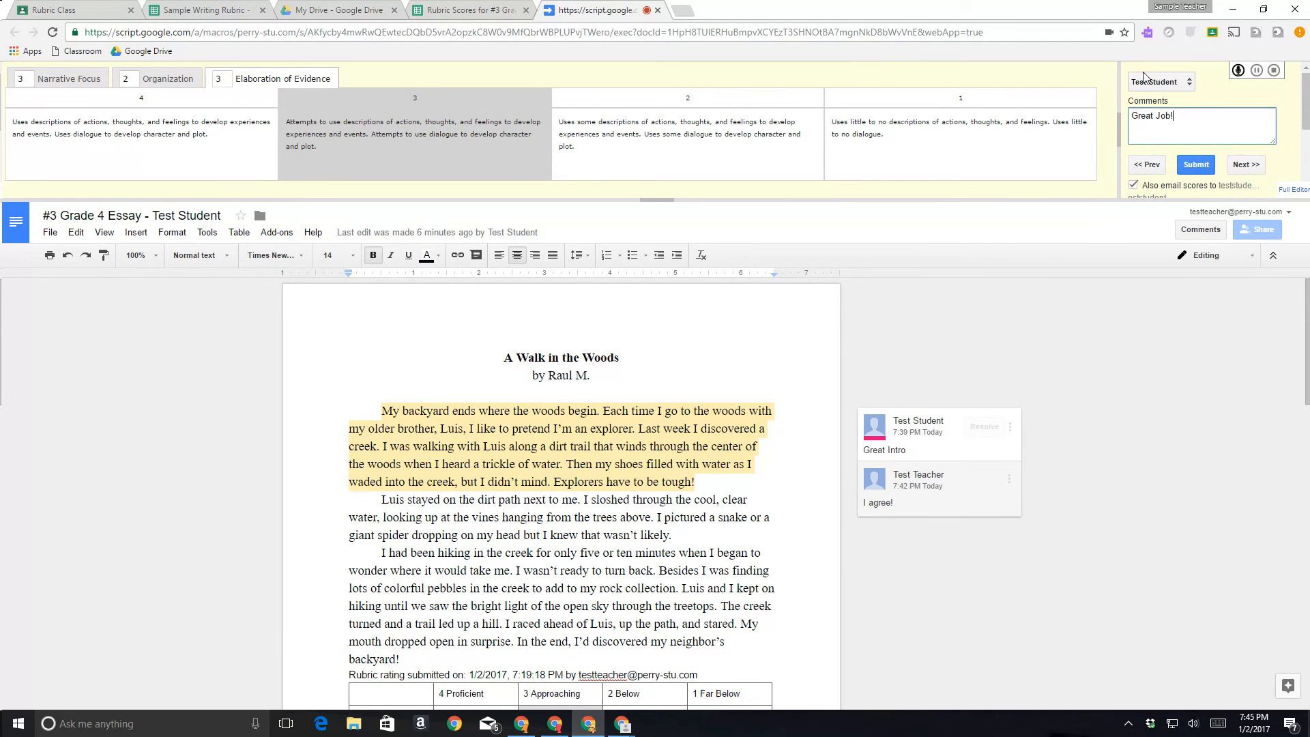
click(1197, 166)
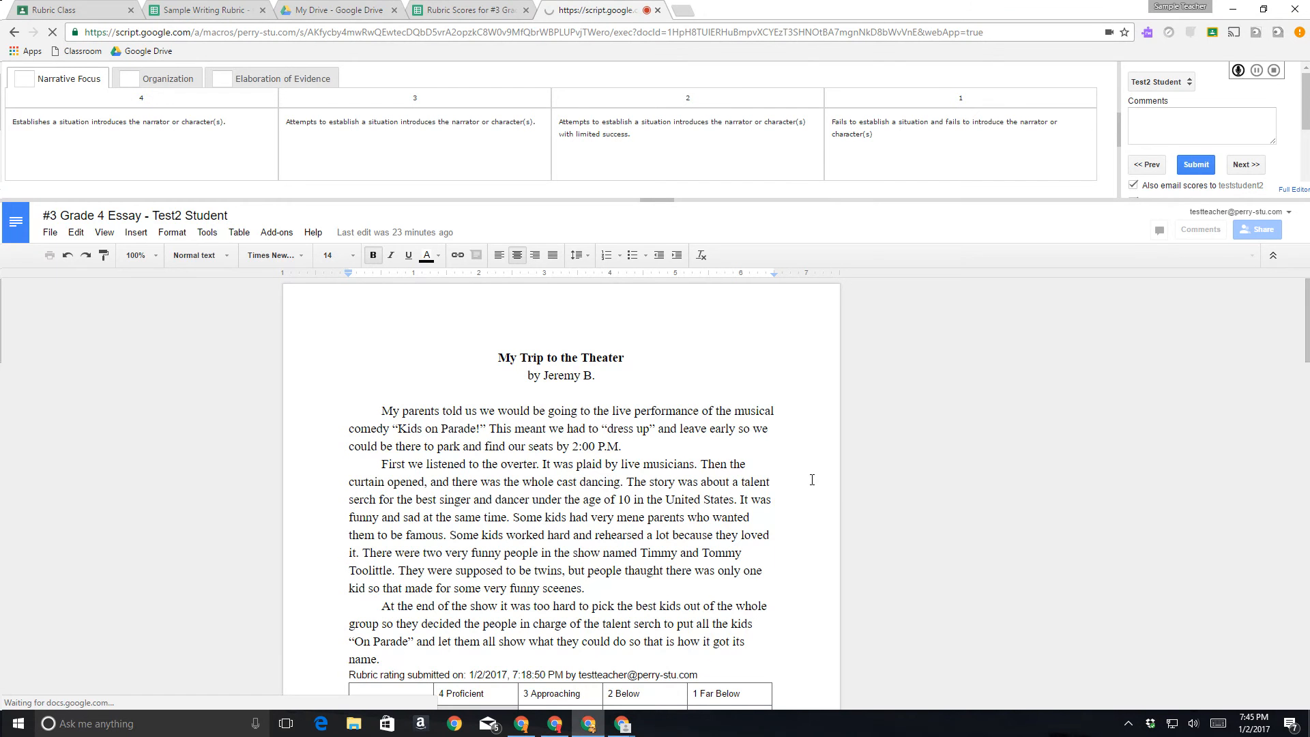
Step: Review the second student's essay, including the existing comment and the rubric score tables already pasted below the text
click(1037, 510)
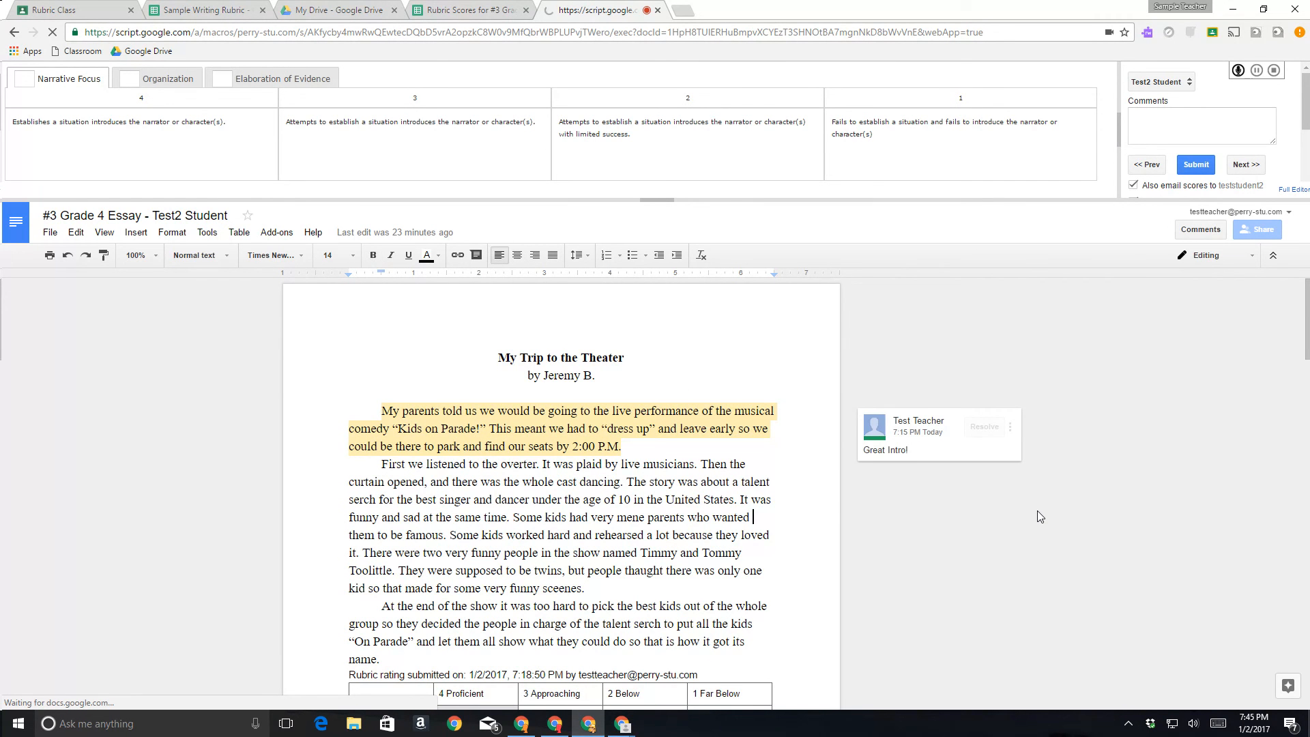
scroll(1037, 511, down, 2)
scroll(1039, 510, down, 3)
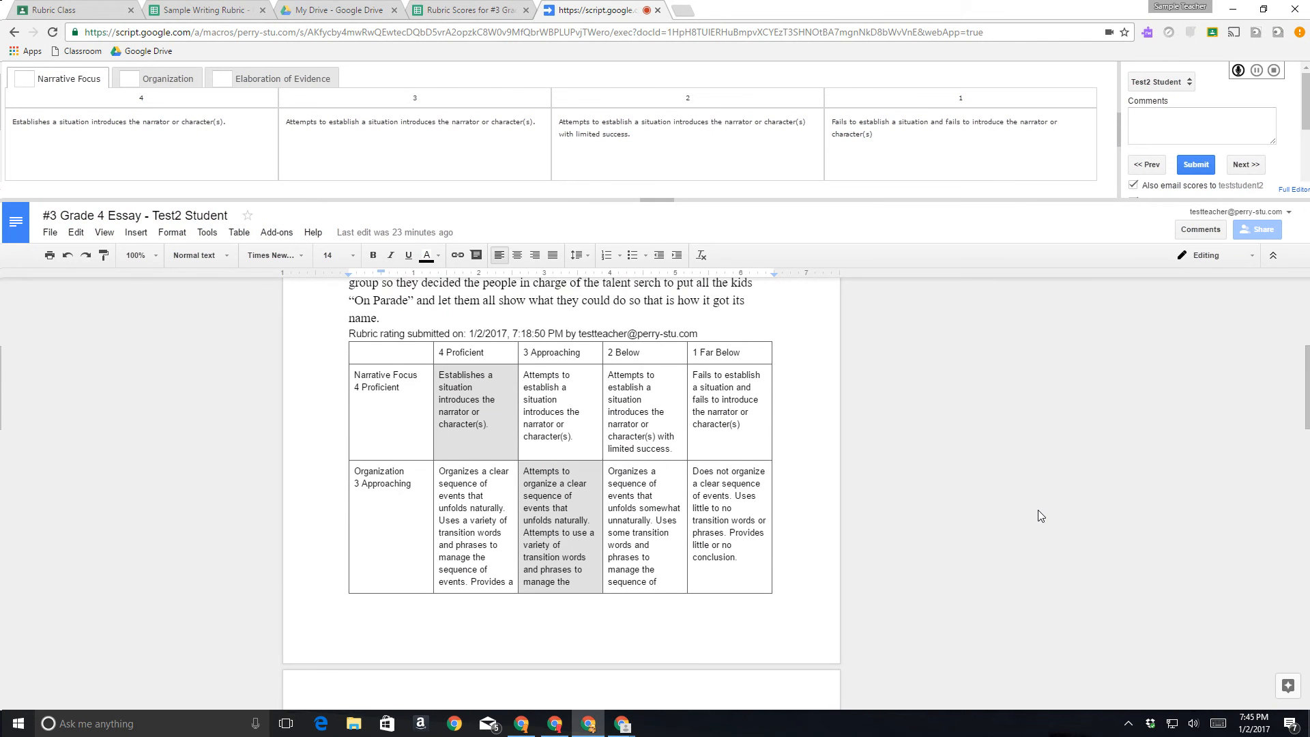
scroll(1038, 509, down, 8)
scroll(1037, 514, down, 5)
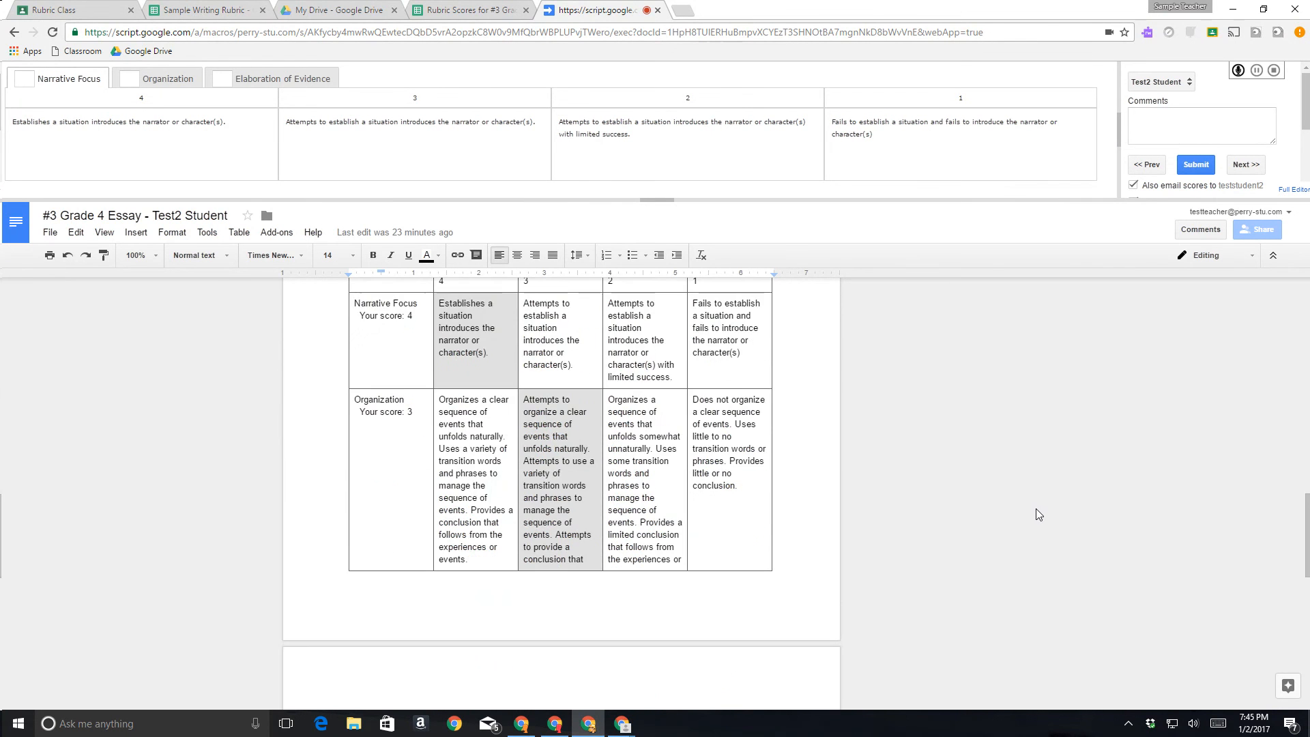
scroll(1037, 515, up, 5)
scroll(1038, 514, up, 12)
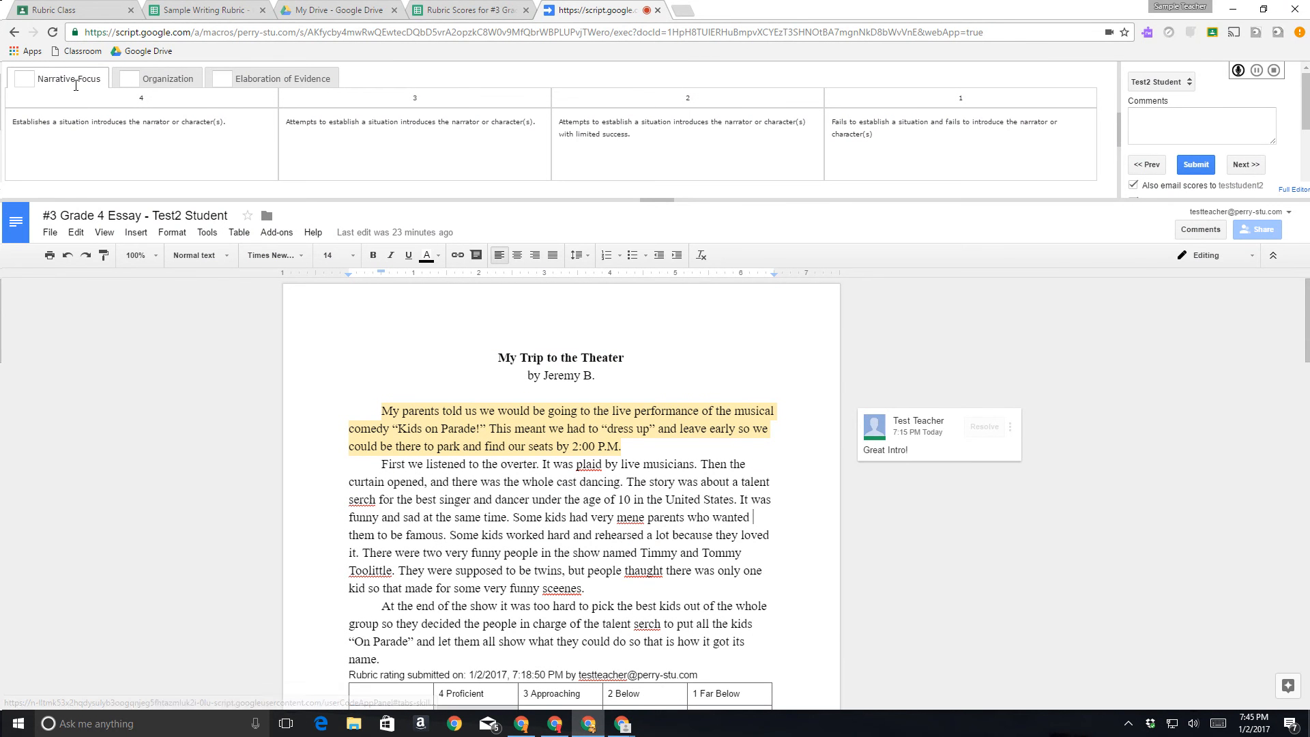
Step: Score the second student's essay 4 for Narrative Focus, 1 for Organization and 2 for Elaboration of Evidence, and submit the scores
click(180, 138)
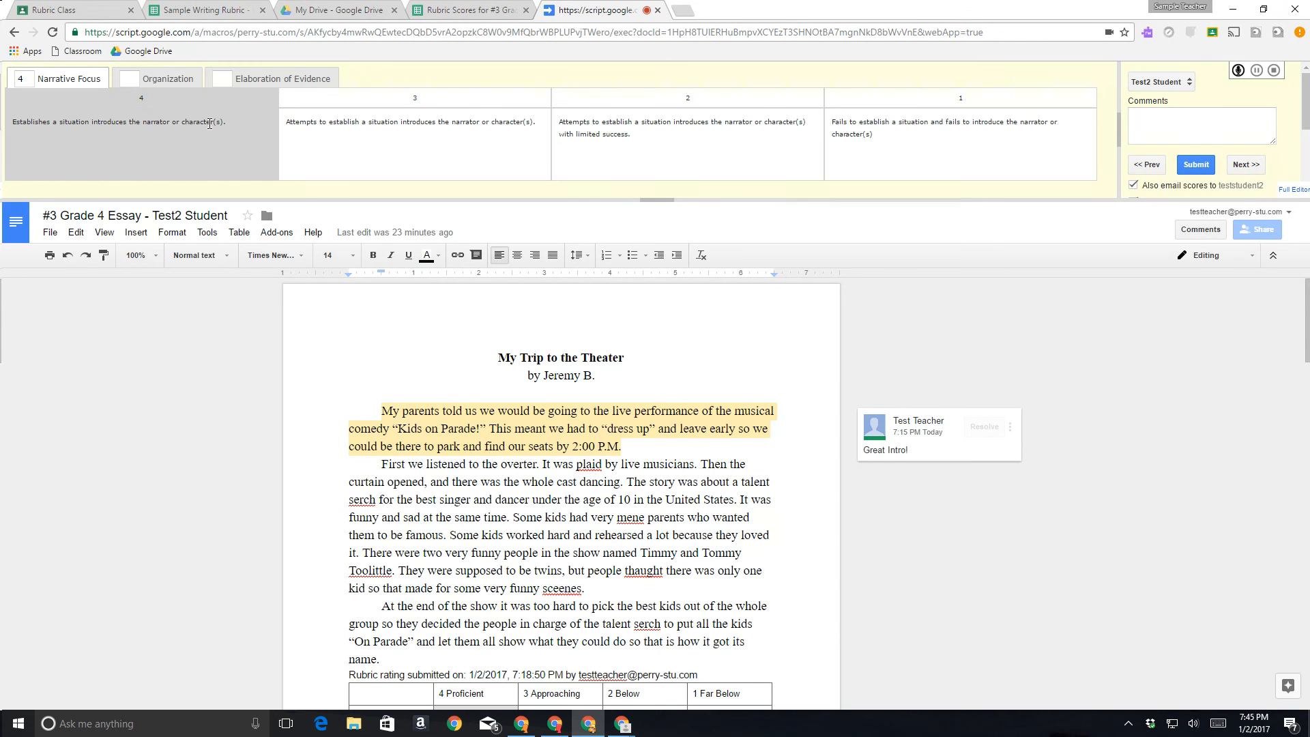
click(172, 78)
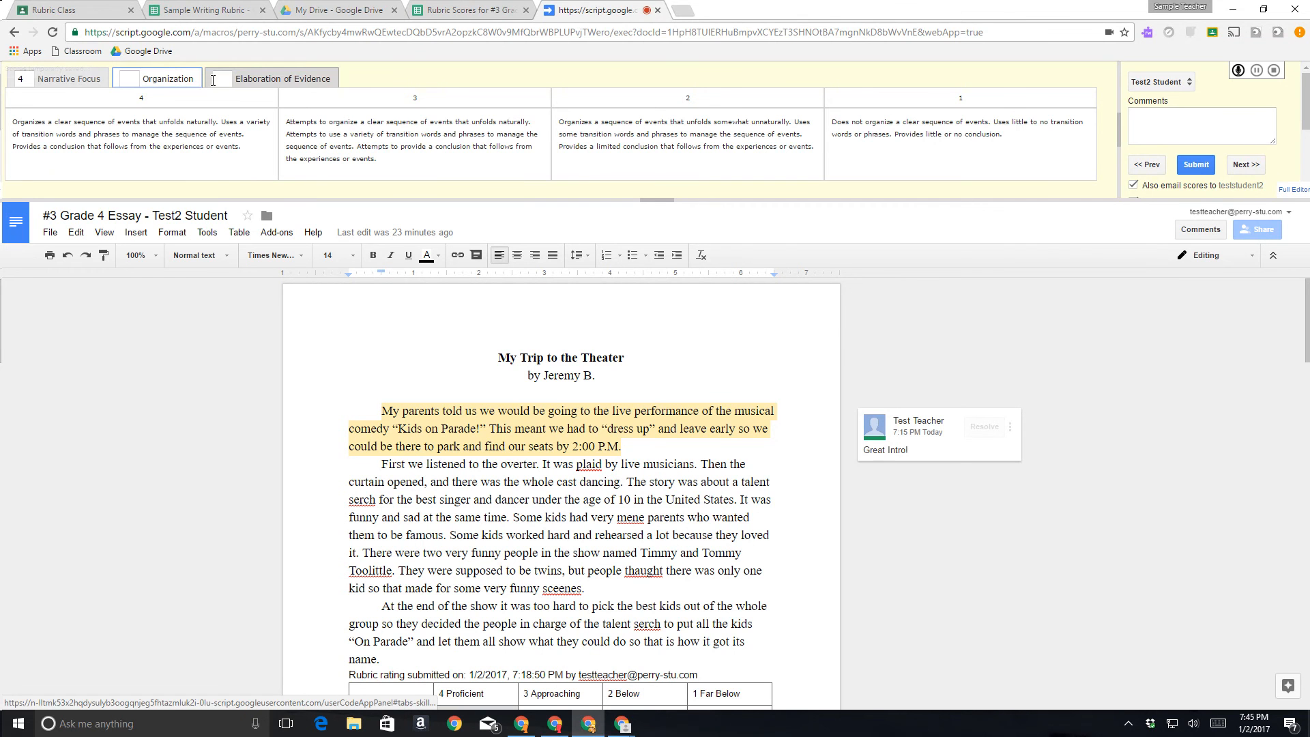
click(891, 146)
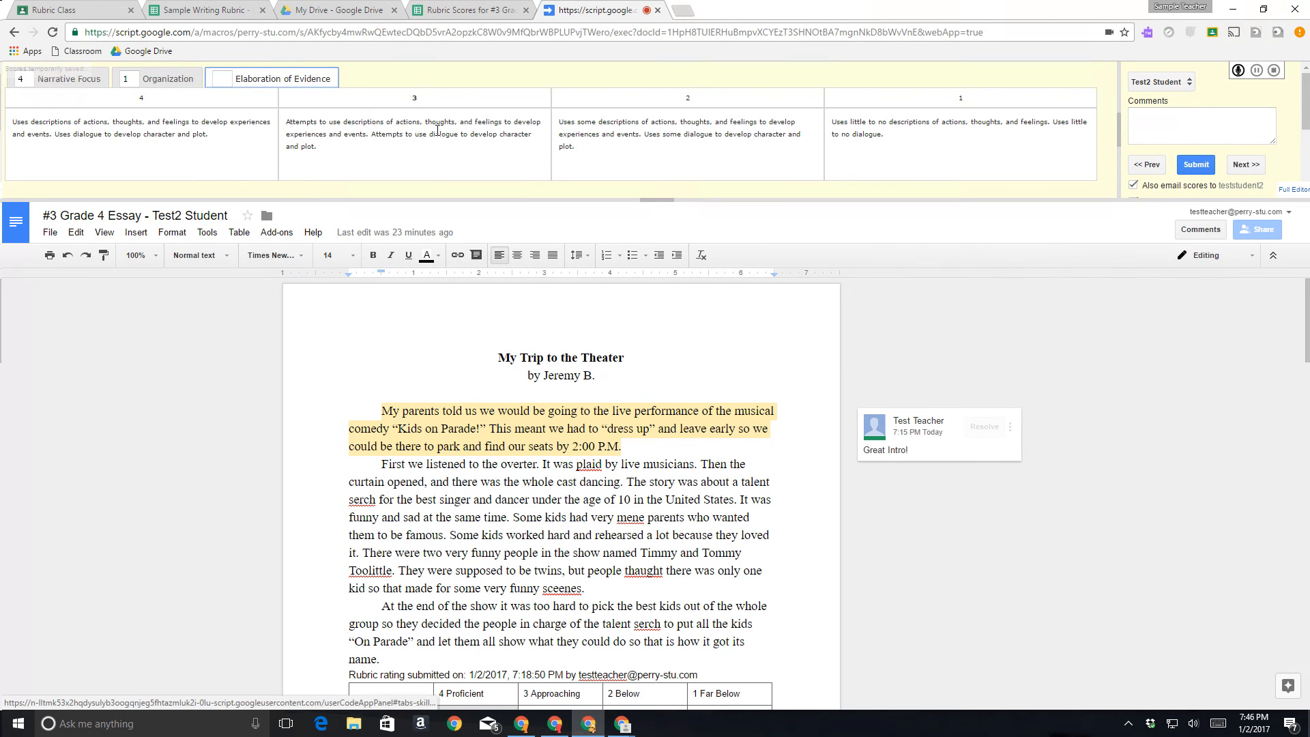
click(689, 136)
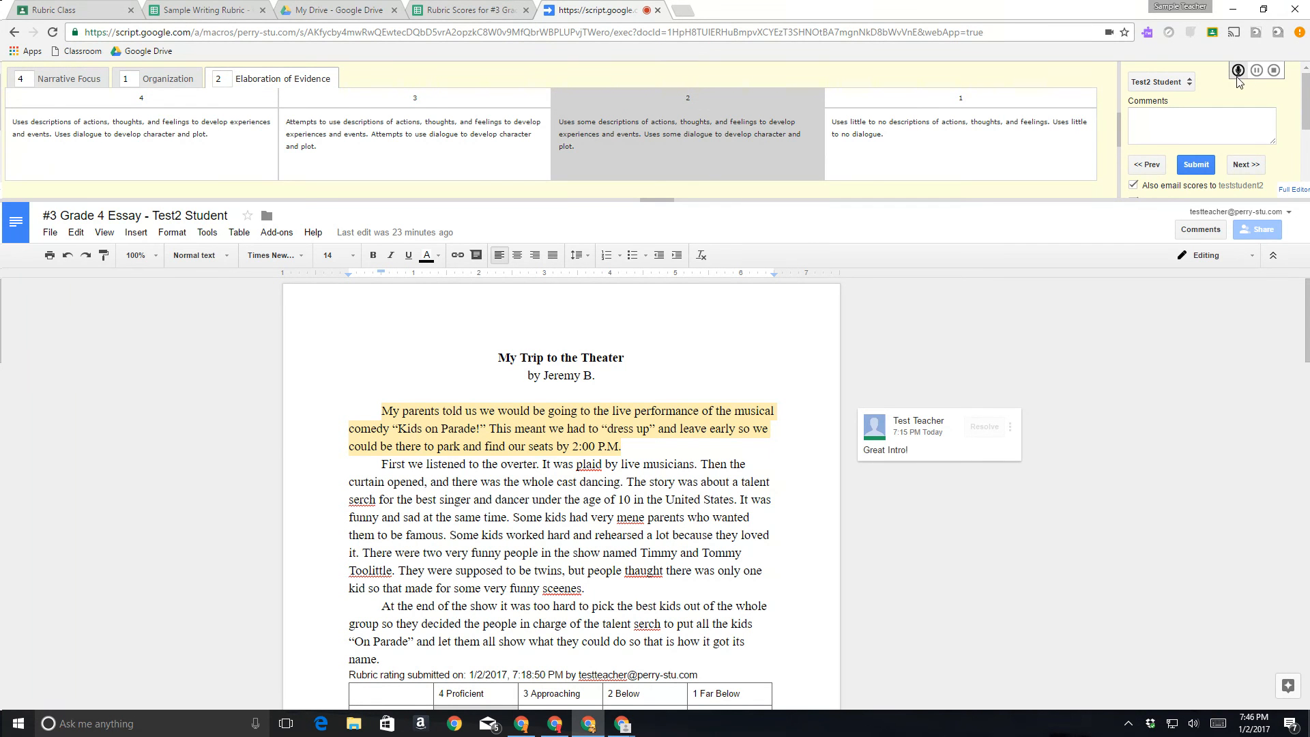
click(1199, 165)
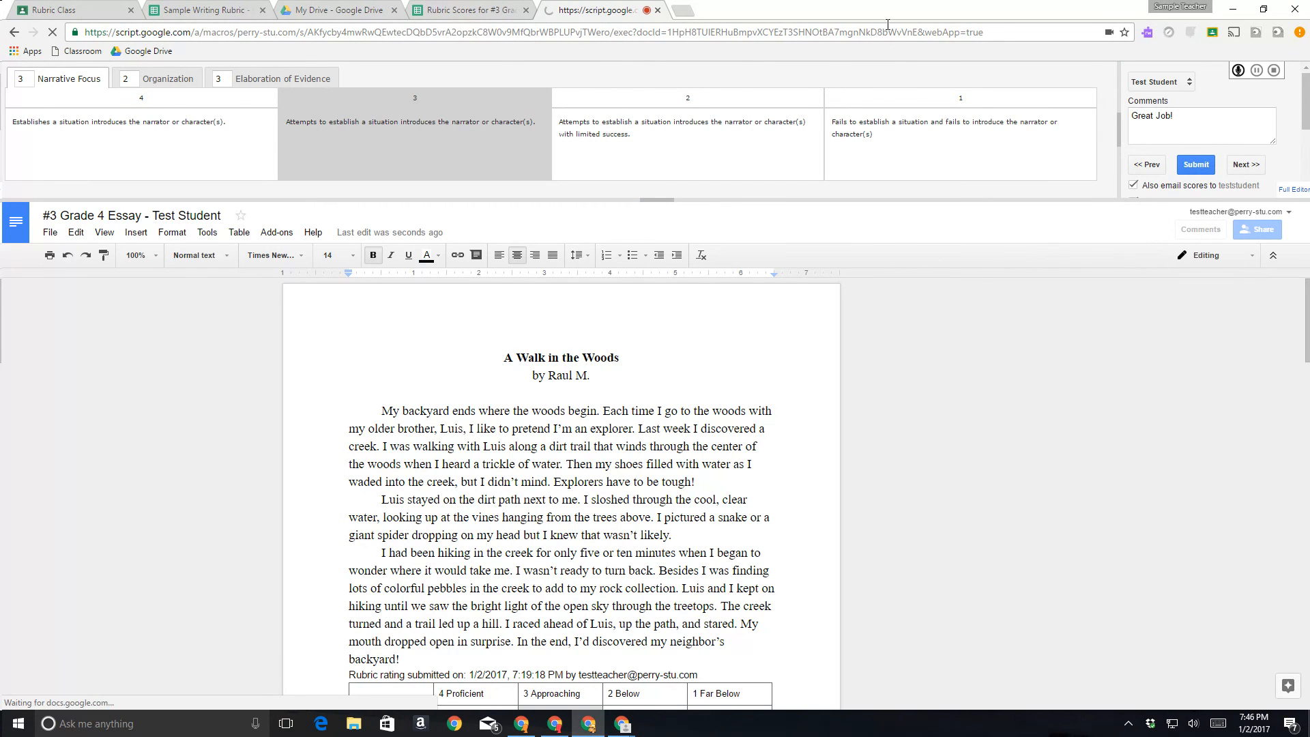
Step: Switch to the first student's Classroom window, open their #3 Grade 4 Essay document, and maximize the window
click(1267, 10)
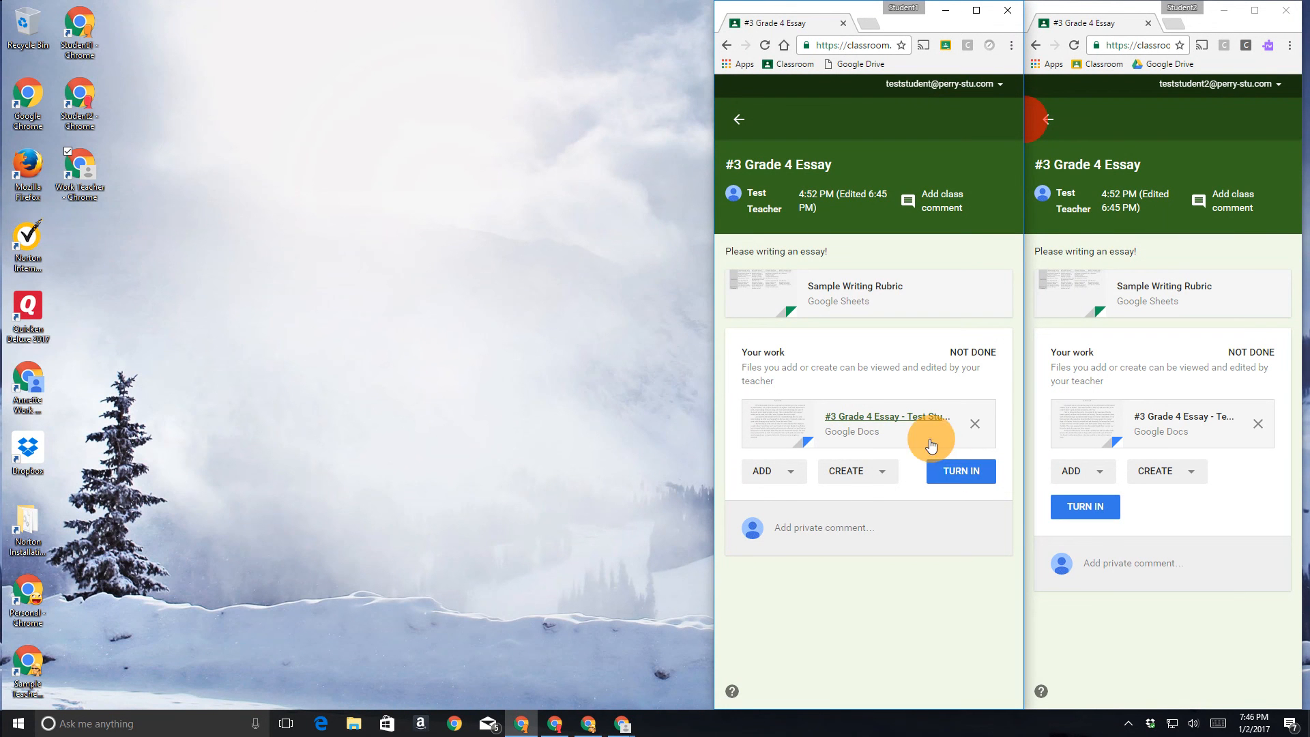
click(926, 424)
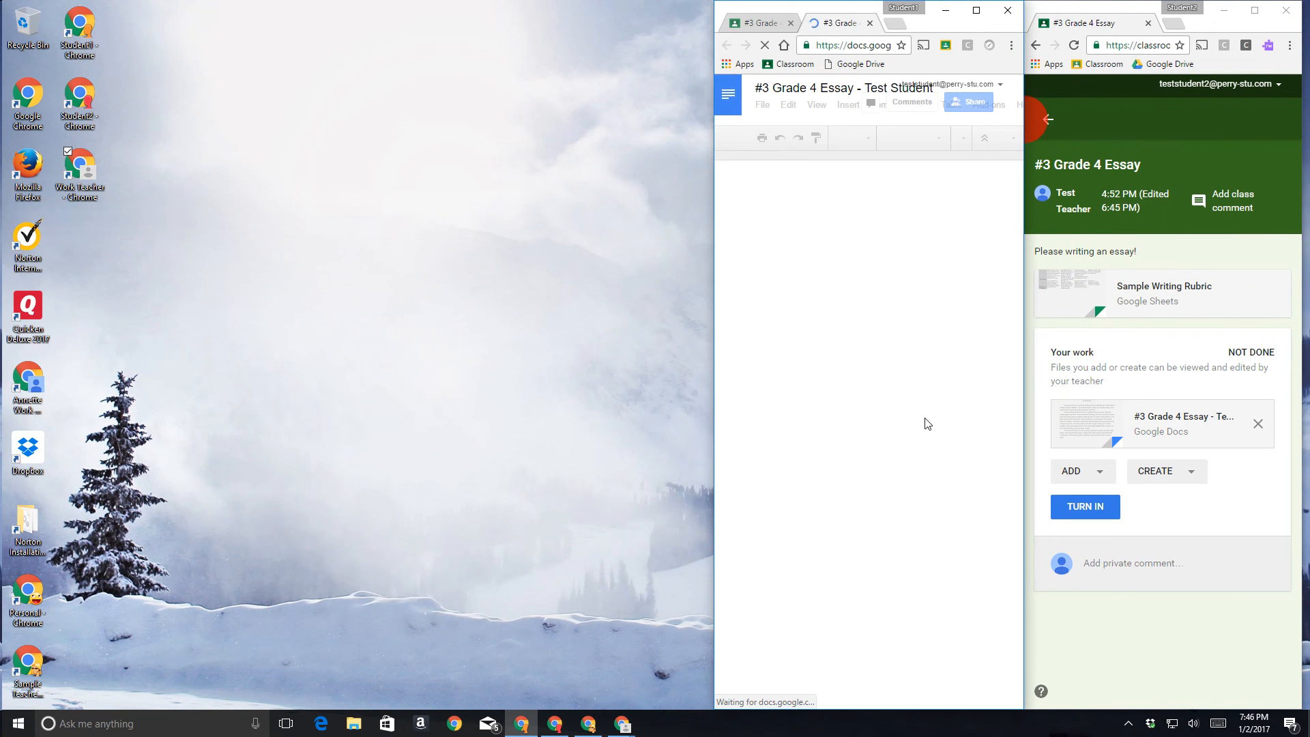
click(978, 12)
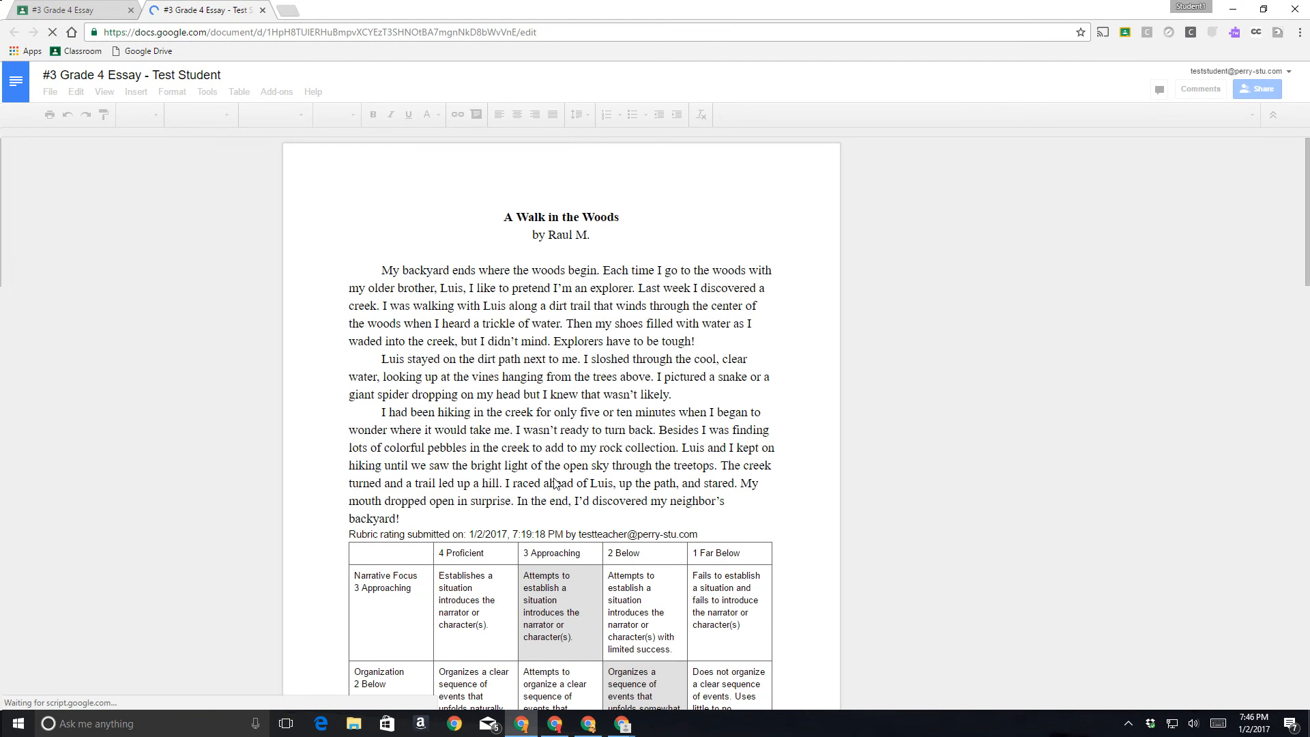
Step: Examine the comment thread, both submitted rubric tables and the teacher's overall comment in the first student's view of the essay
click(609, 305)
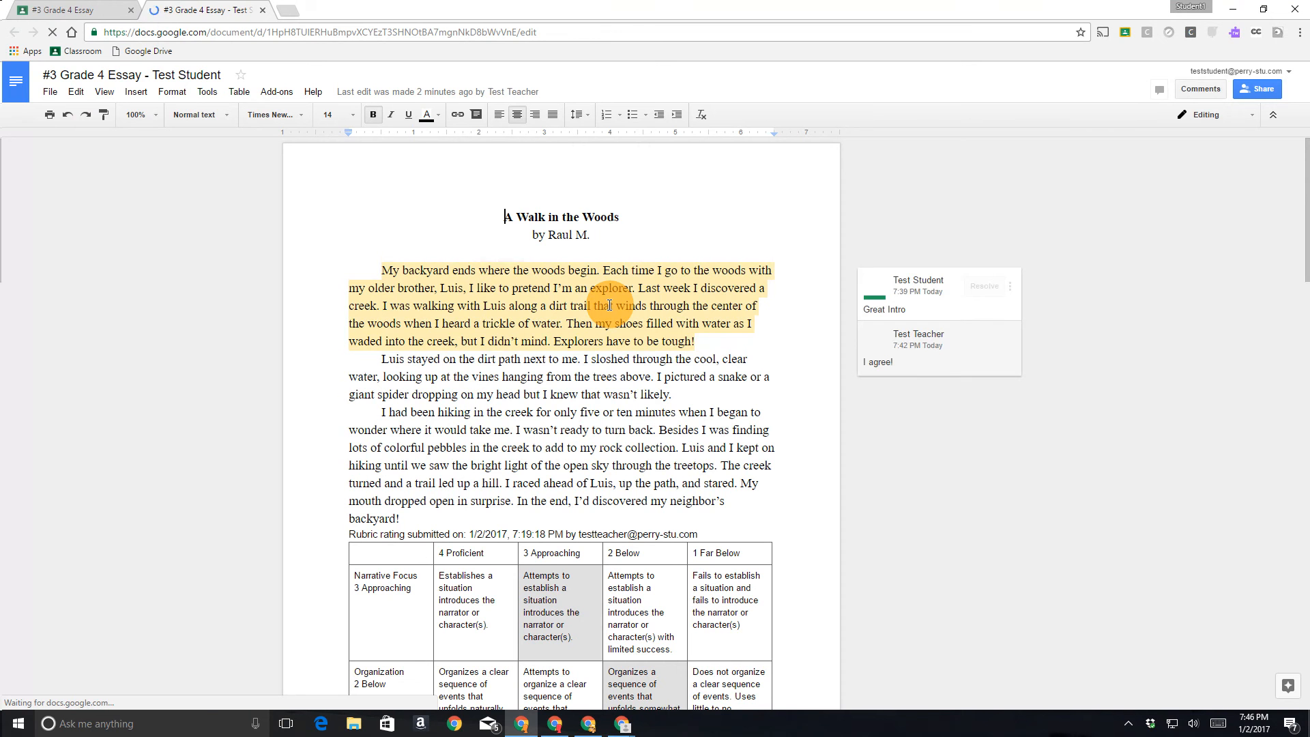
click(925, 333)
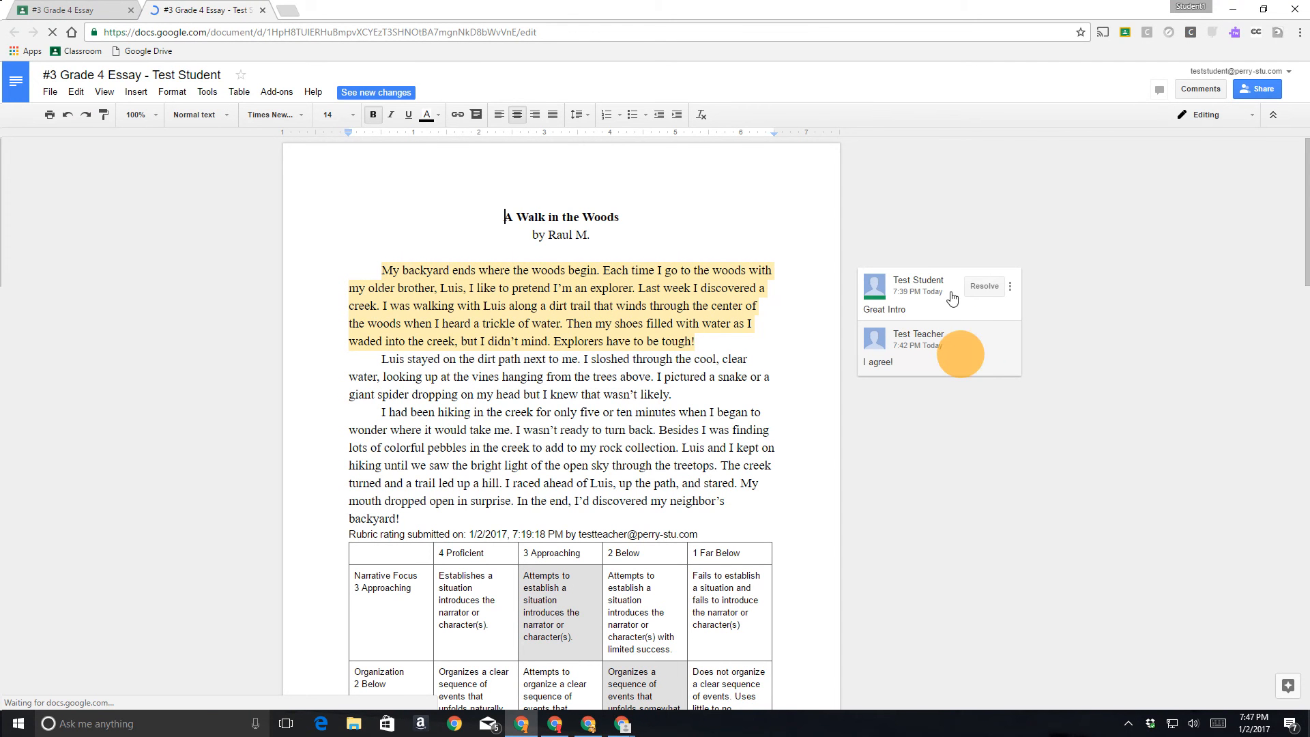
click(1023, 434)
scroll(1018, 430, down, 3)
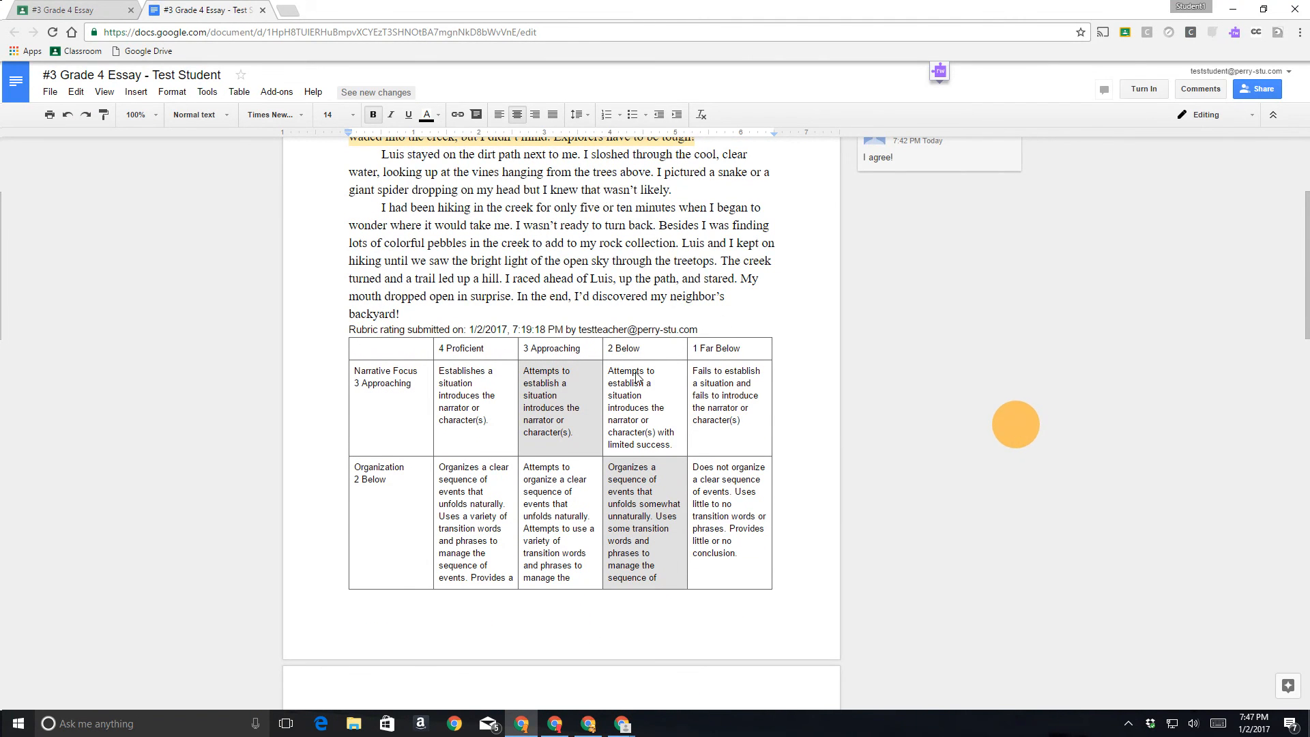
click(474, 303)
scroll(680, 346, down, 2)
click(614, 352)
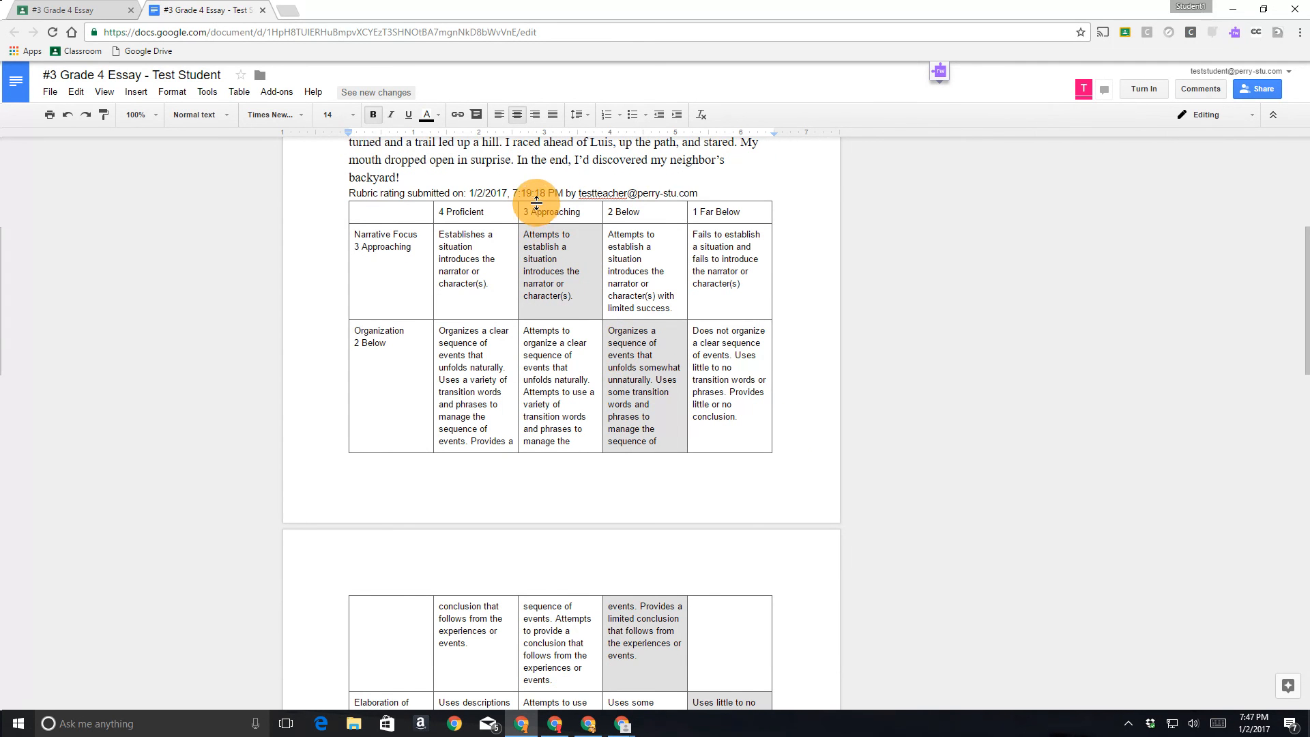
scroll(791, 432, down, 1)
scroll(792, 432, down, 6)
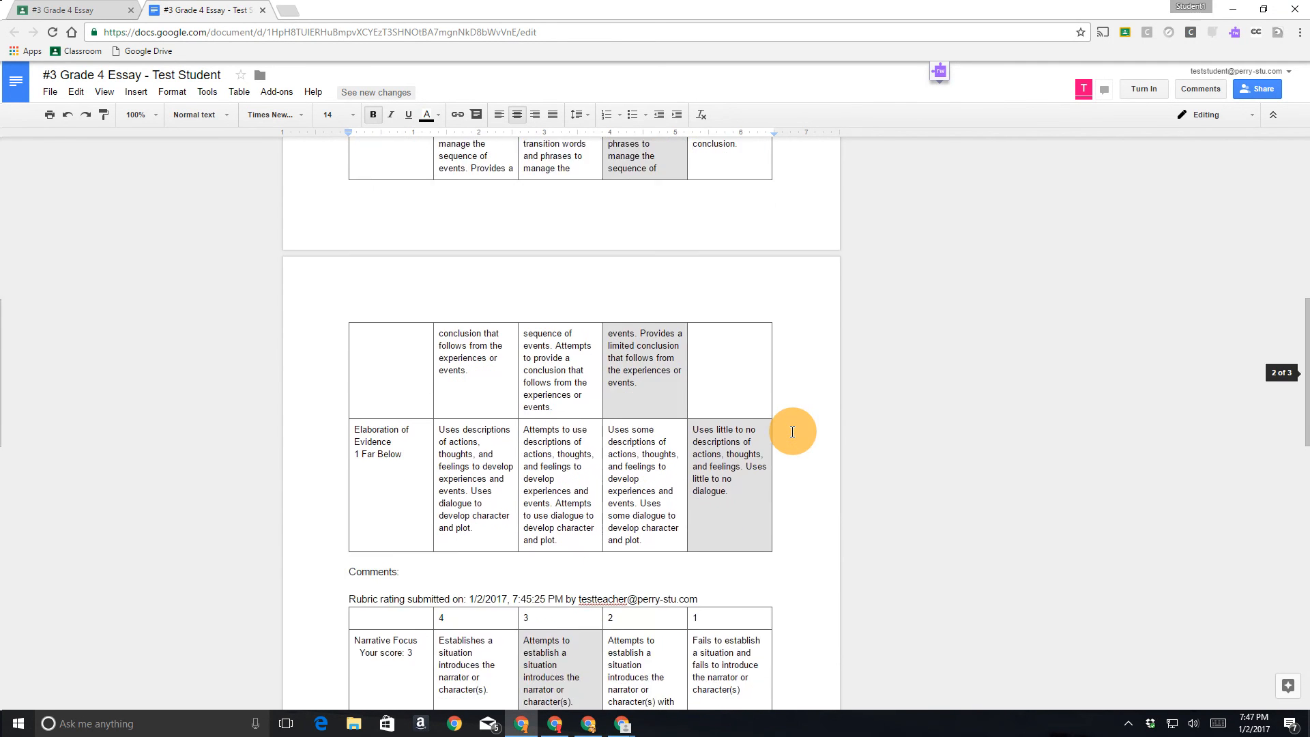
scroll(789, 430, down, 3)
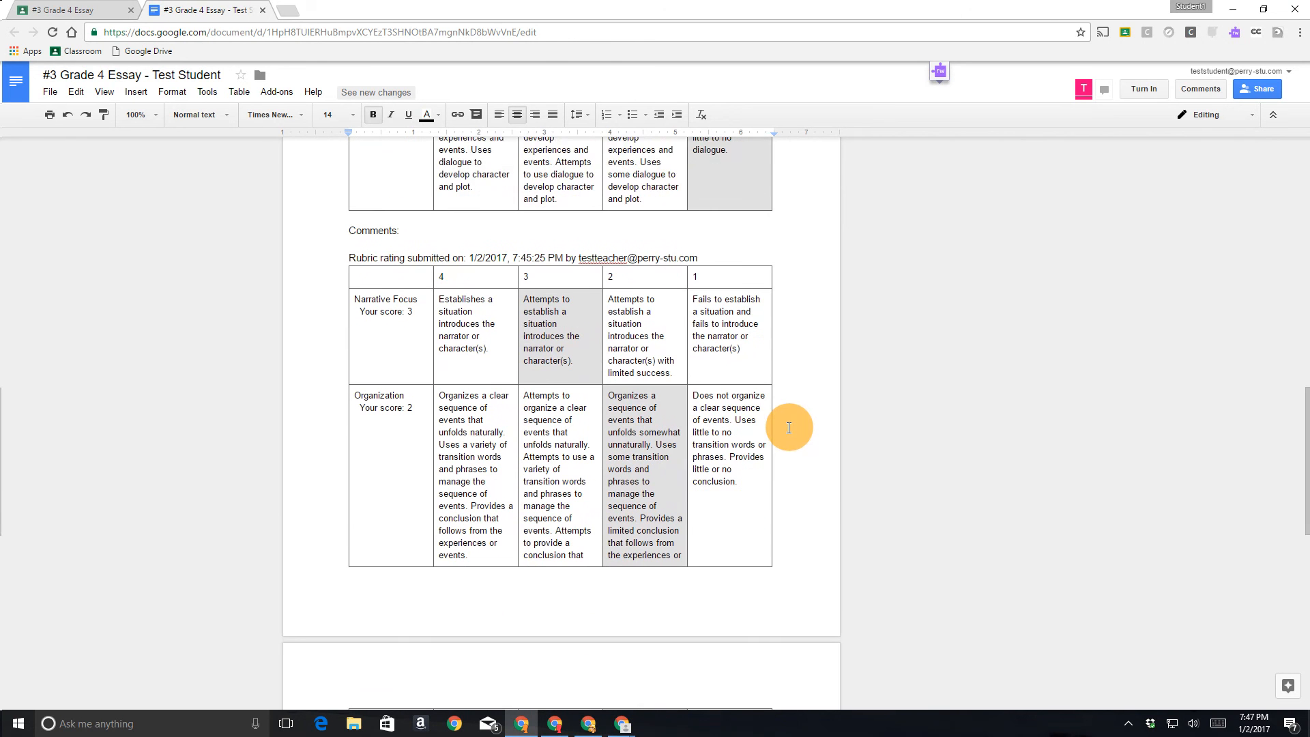
scroll(789, 427, down, 1)
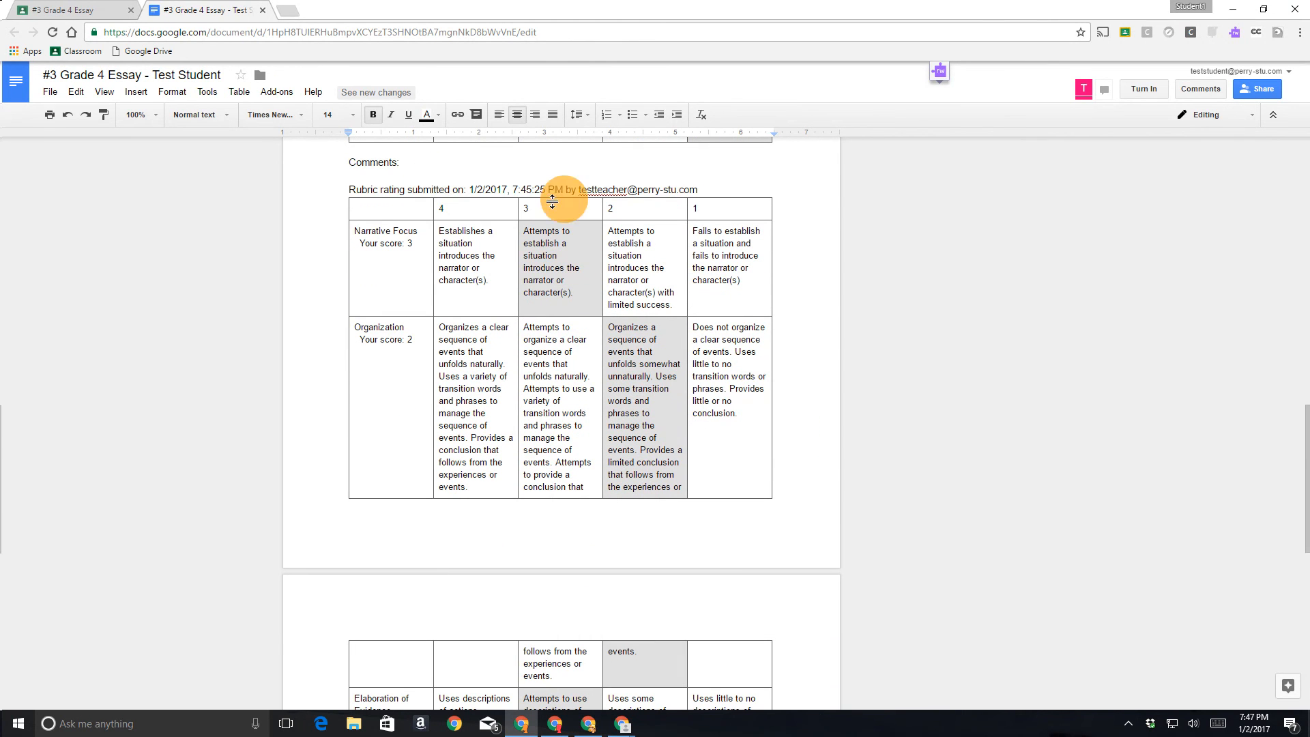
scroll(698, 397, down, 1)
scroll(698, 397, down, 4)
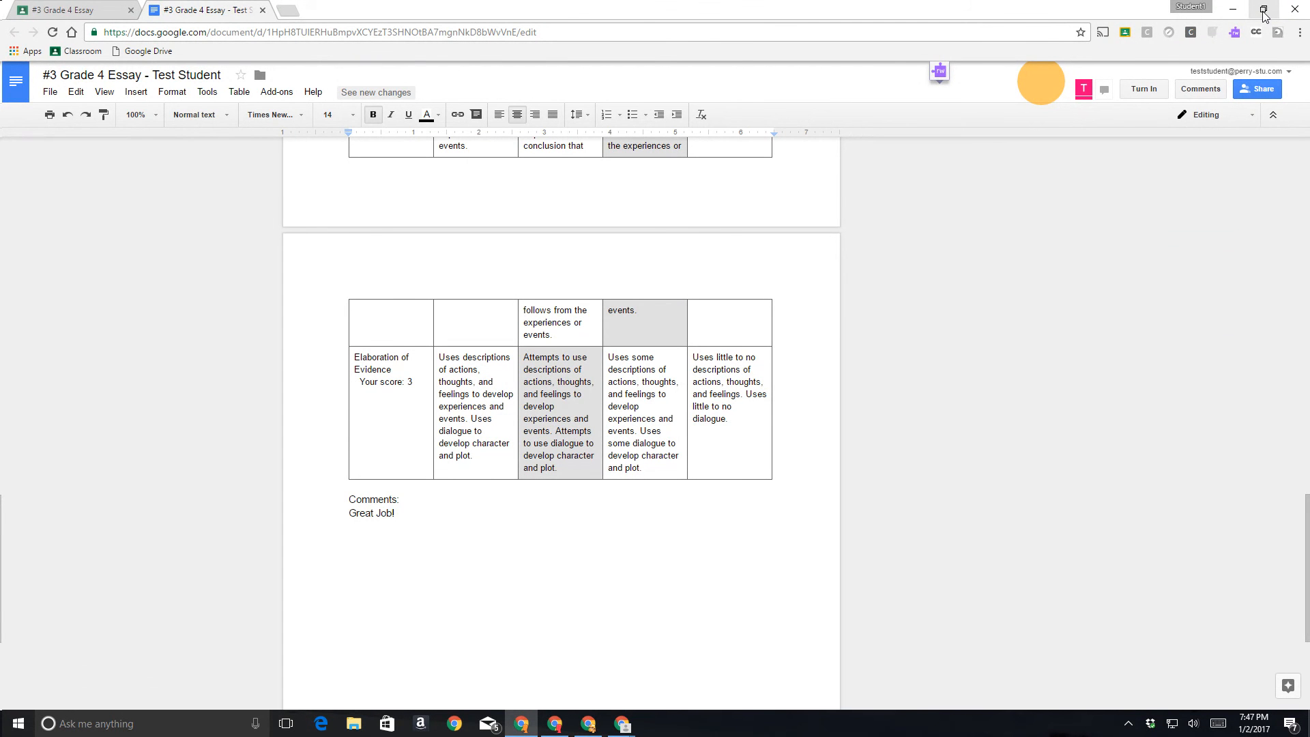
Step: Minimize the student's window, return to the teacher's browser, and view the Rubric Class stream before going back to the Goobric assessment
click(1233, 10)
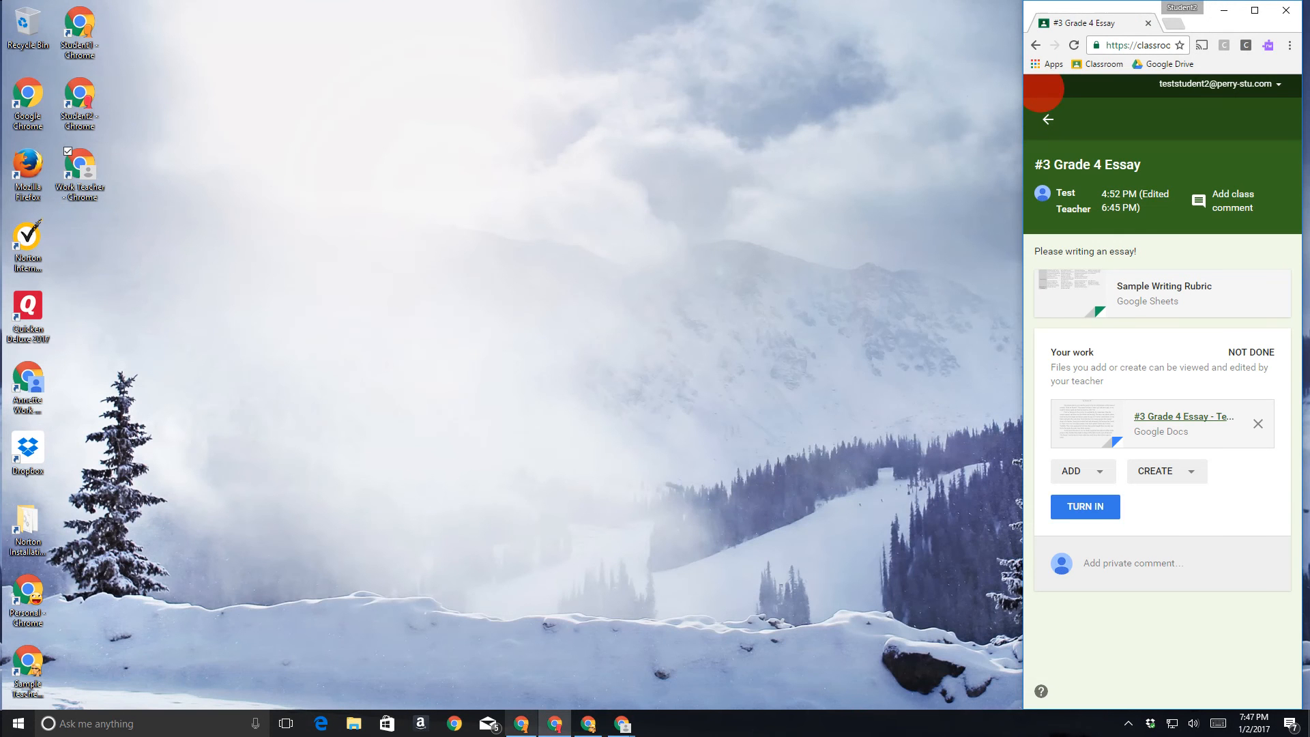
click(590, 725)
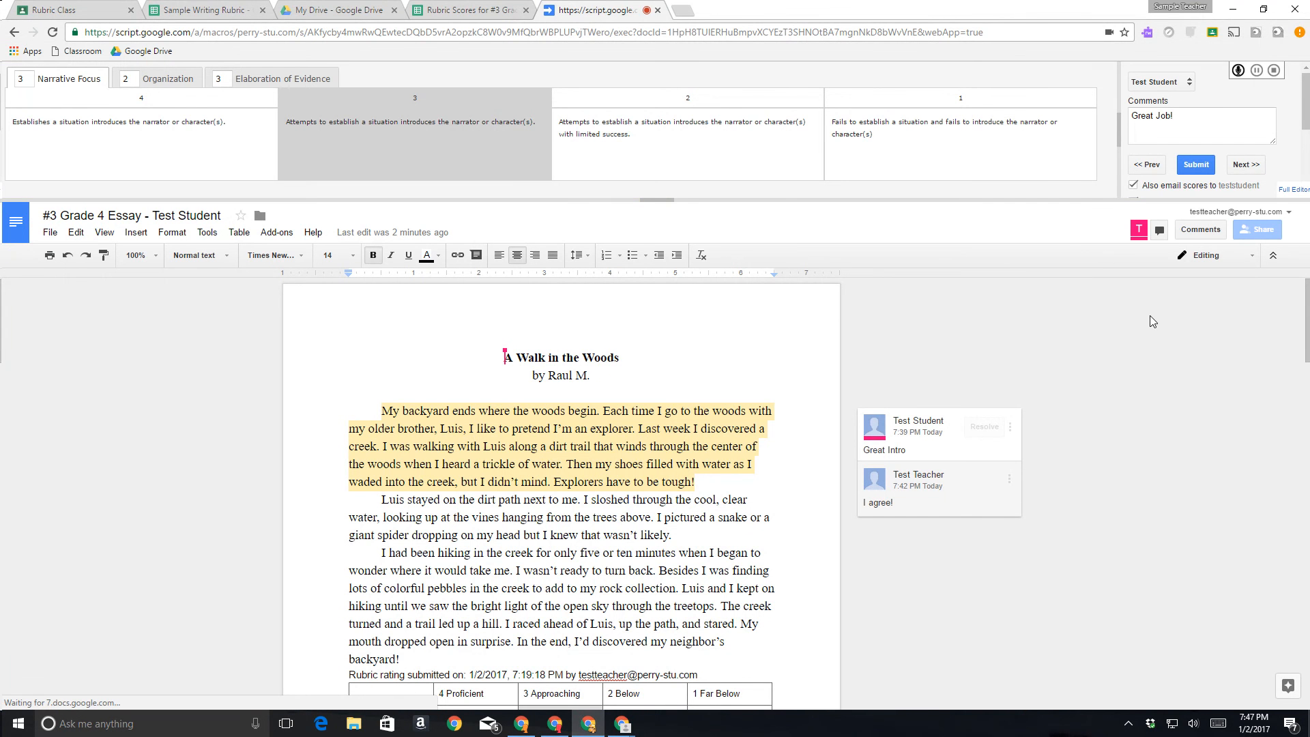
click(75, 8)
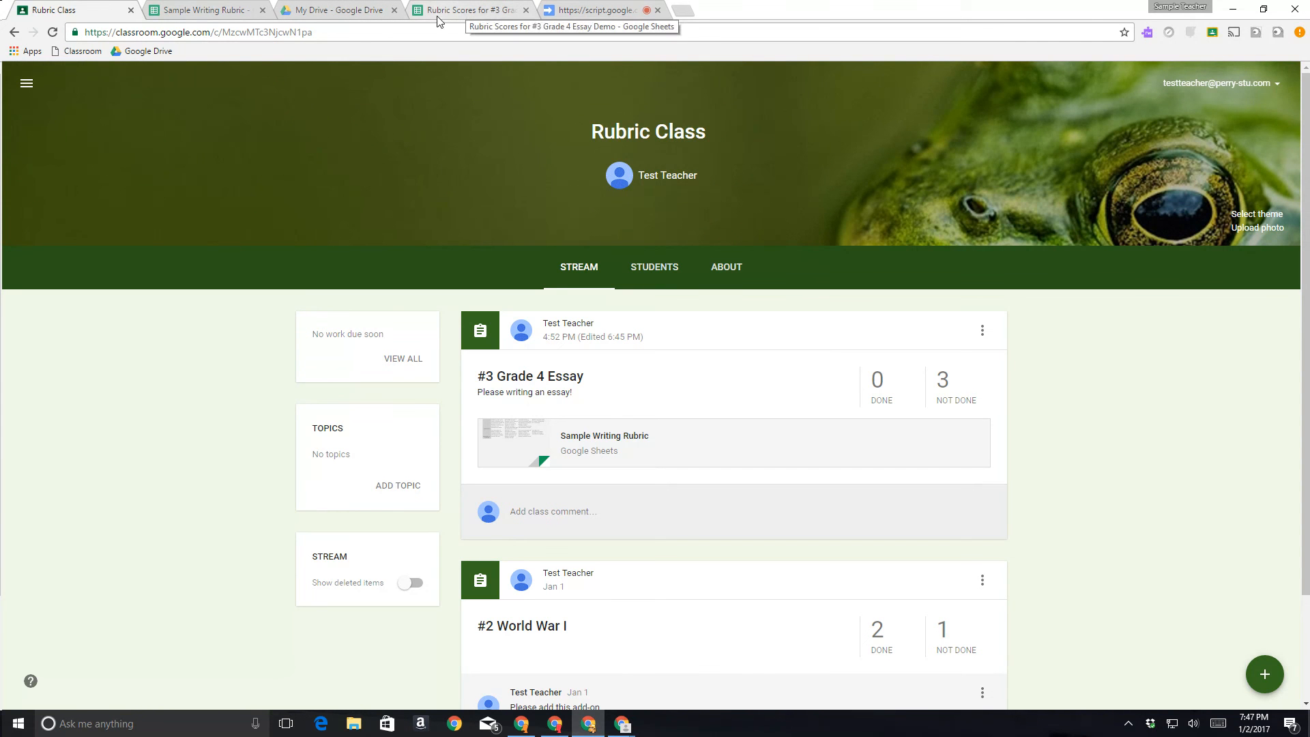
click(606, 12)
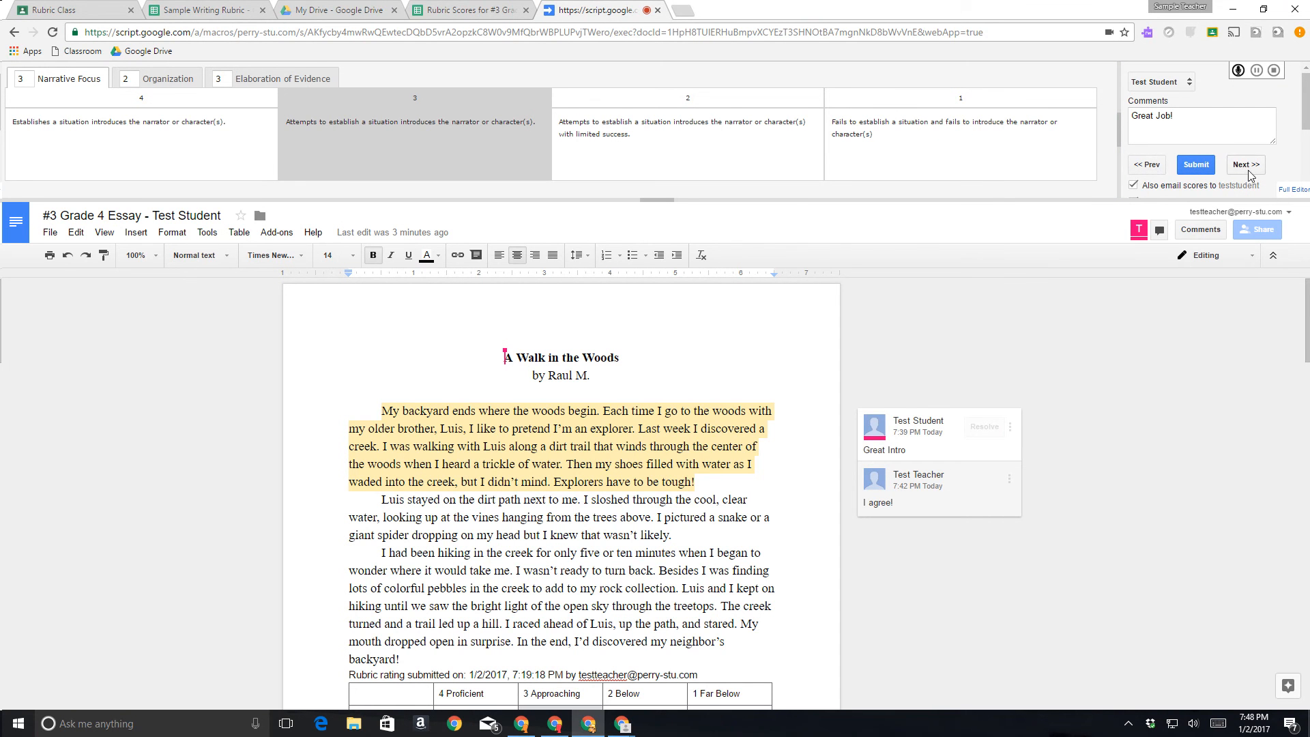
click(1175, 88)
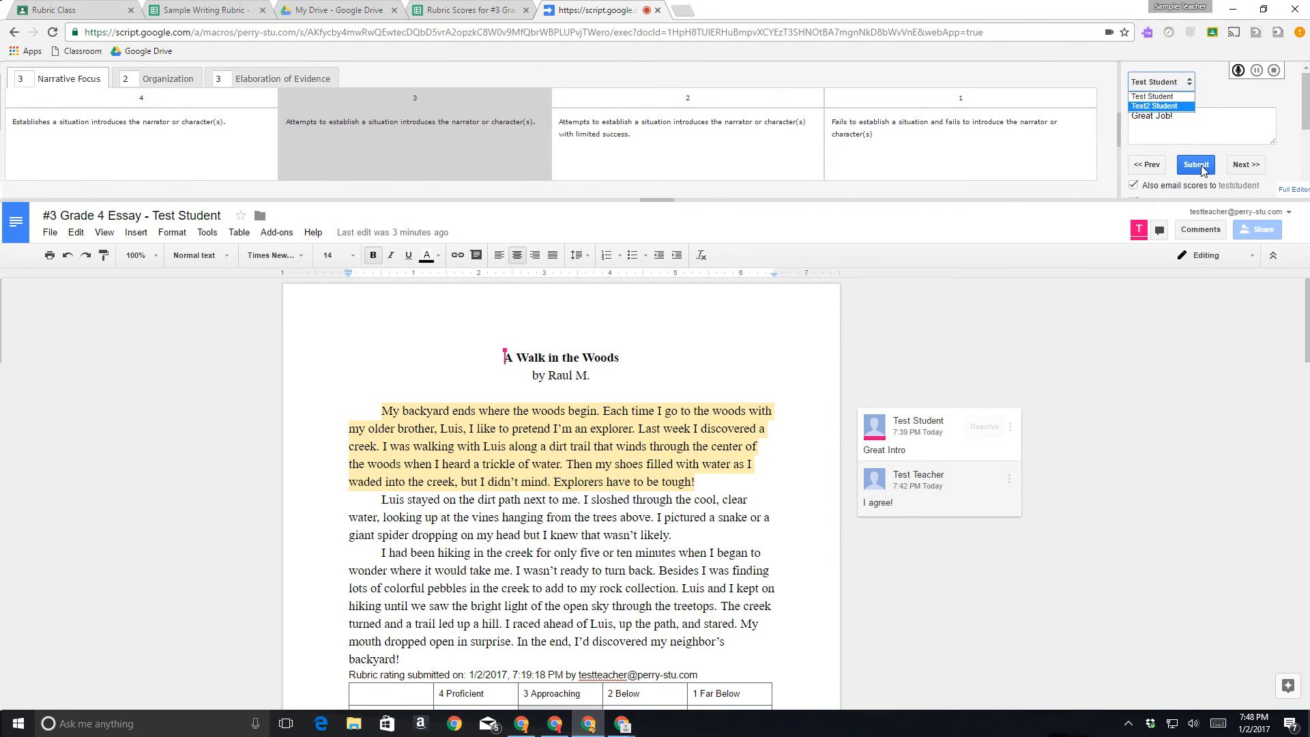
click(1146, 306)
double_click(1142, 301)
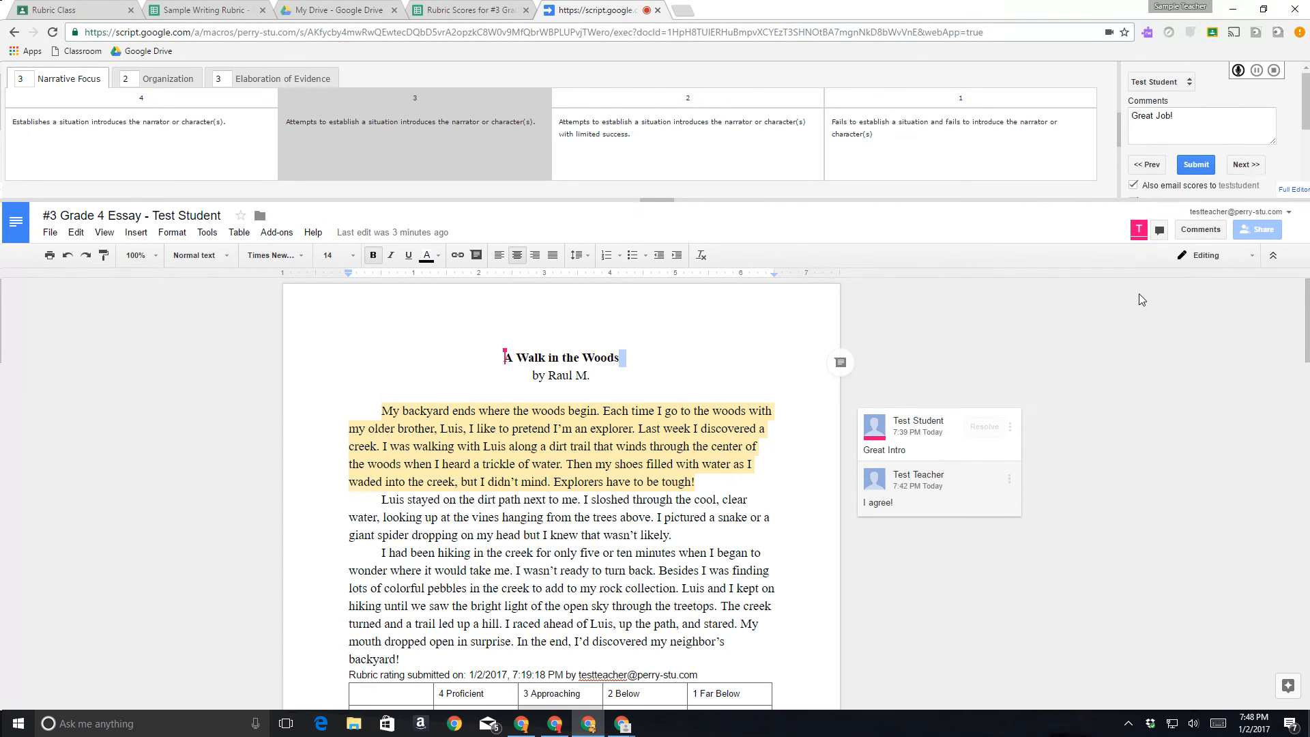